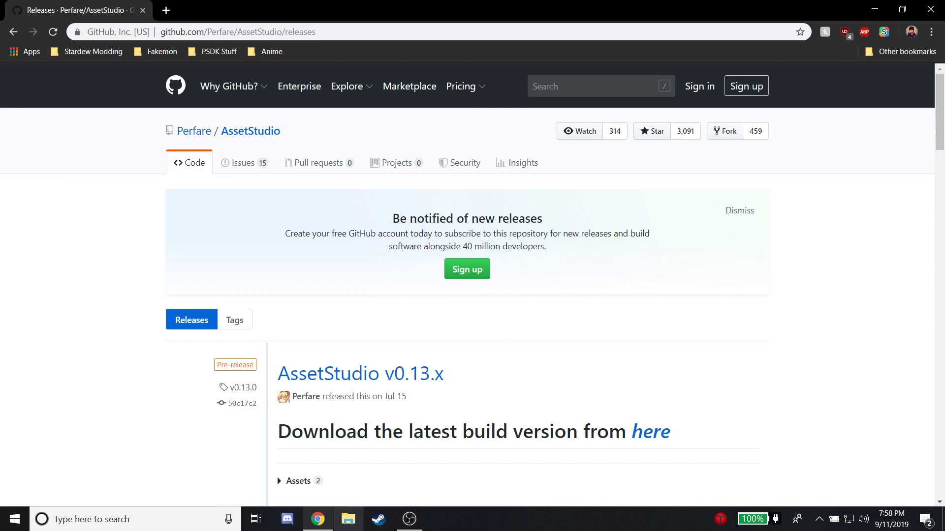
# Step: Bring up the taskbar list of pinned and frequent folders
pyautogui.rightClick(348, 519)
pyautogui.click(332, 384)
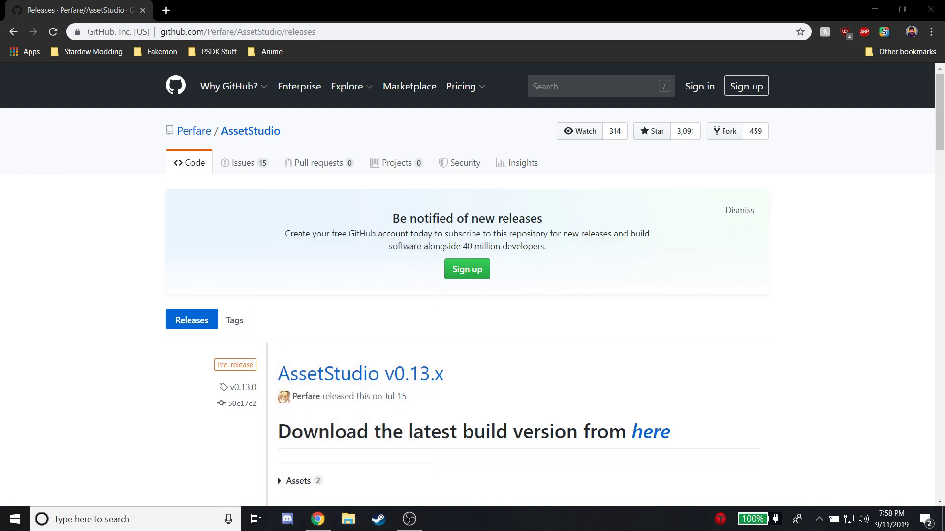
pyautogui.scroll(-20, 553, 310)
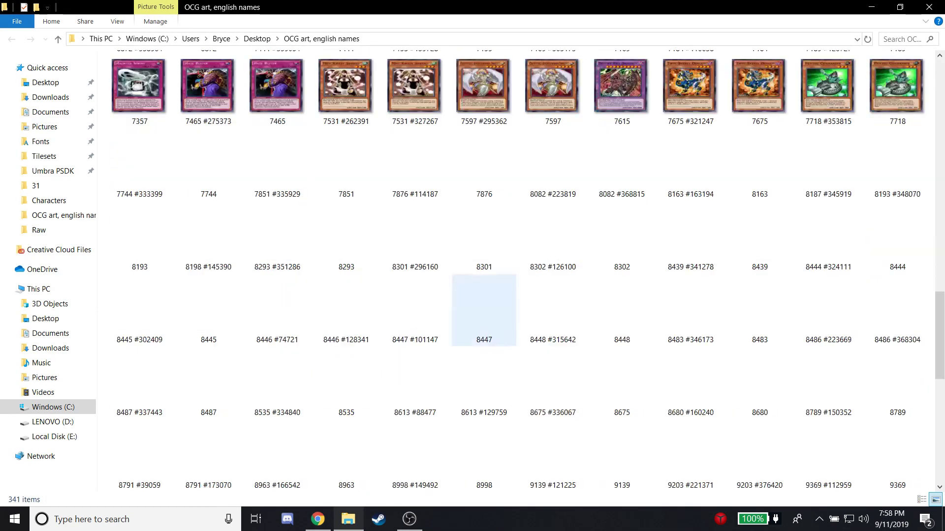
pyautogui.scroll(15, 415, 98)
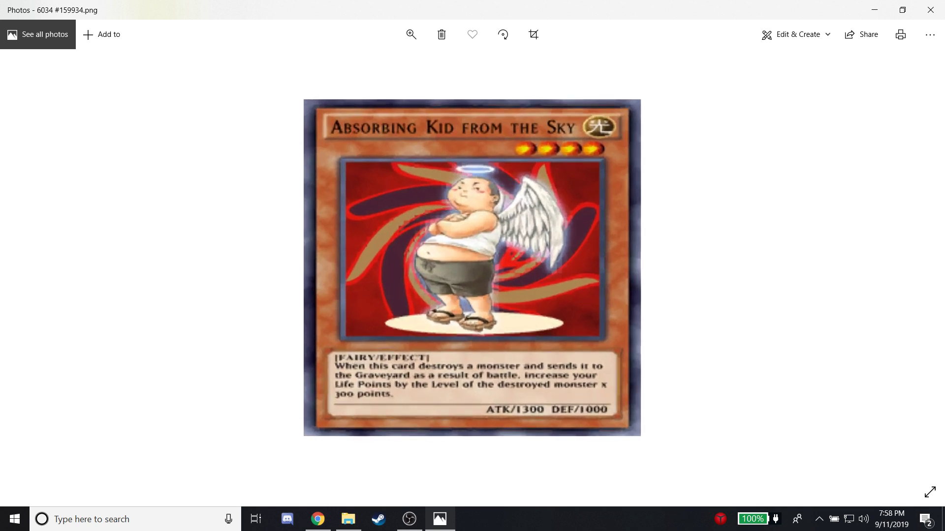
pyautogui.click(930, 10)
pyautogui.scroll(8, 484, 226)
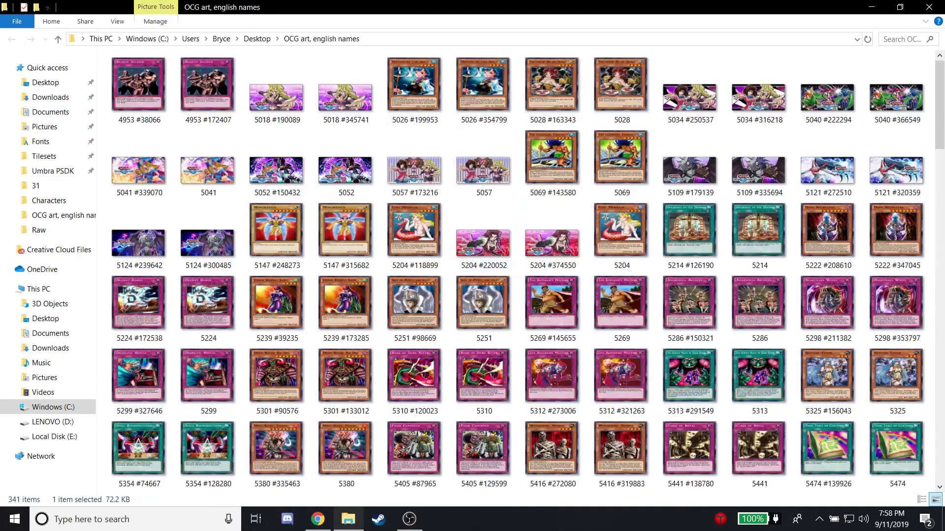
pyautogui.scroll(-15, 208, 309)
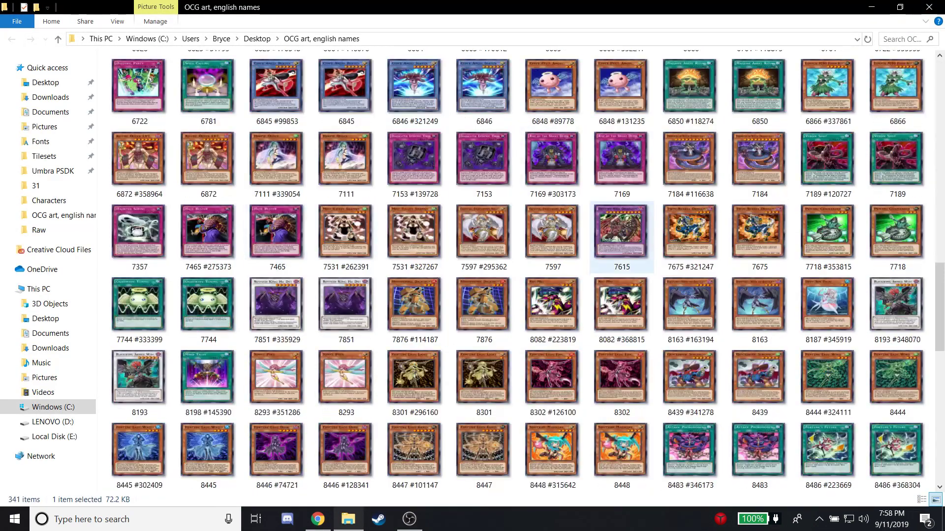
pyautogui.scroll(-2, 208, 310)
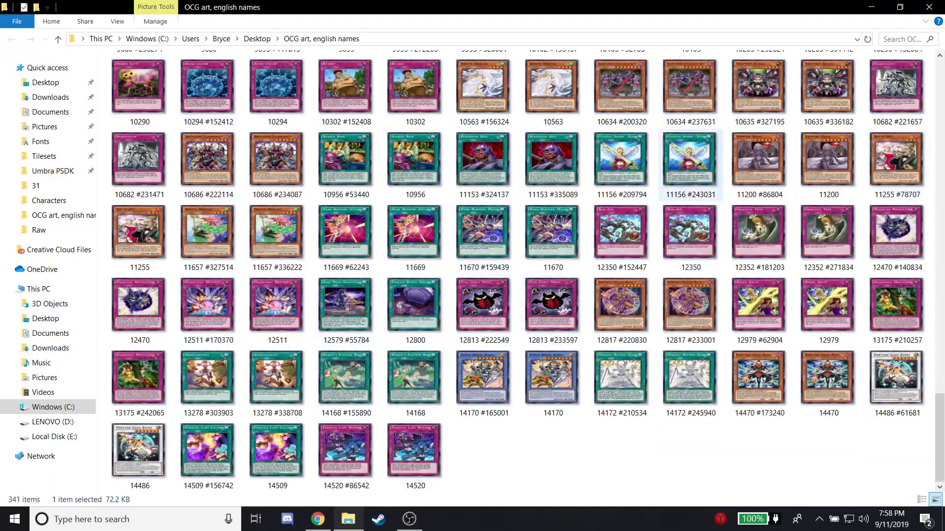
pyautogui.click(929, 7)
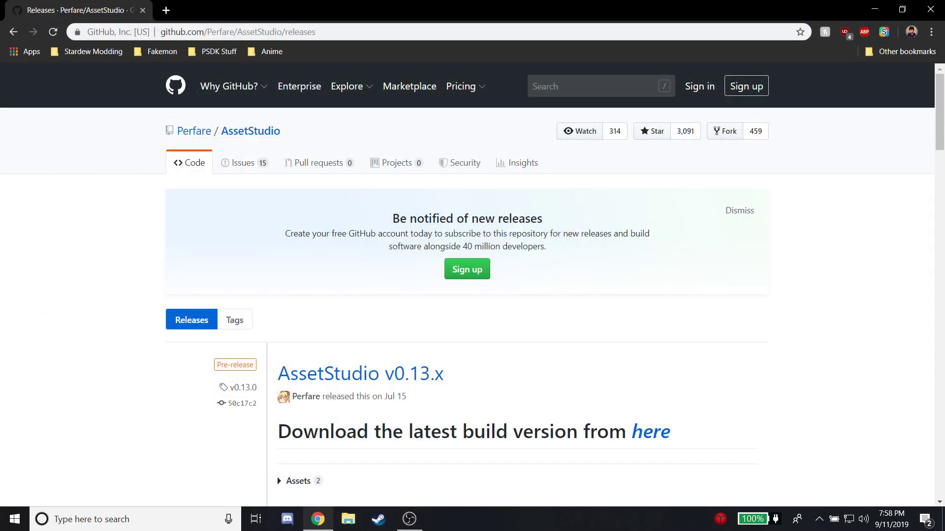
# Step: Download AssetStudio.x64.v0.13.24.zip from AppVeyor's artifacts and open it in File Explorer
pyautogui.scroll(-1, 361, 312)
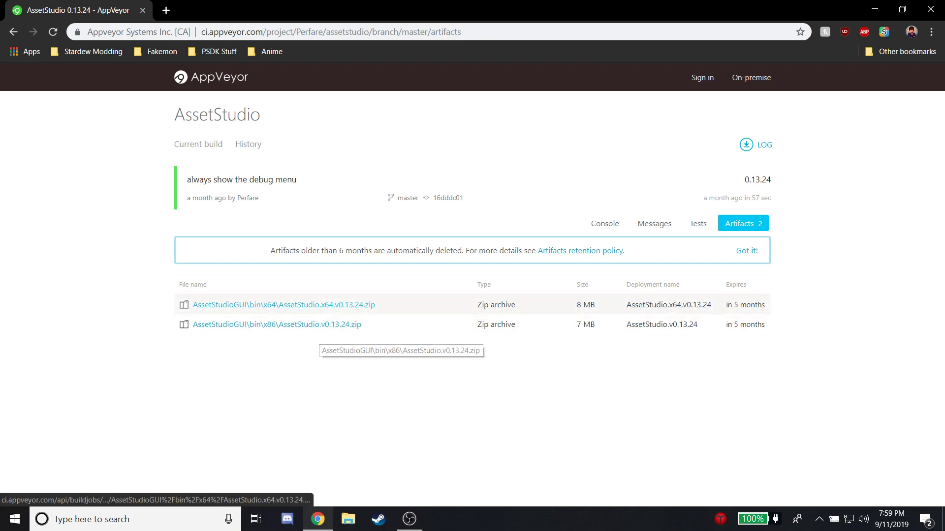
pyautogui.click(314, 307)
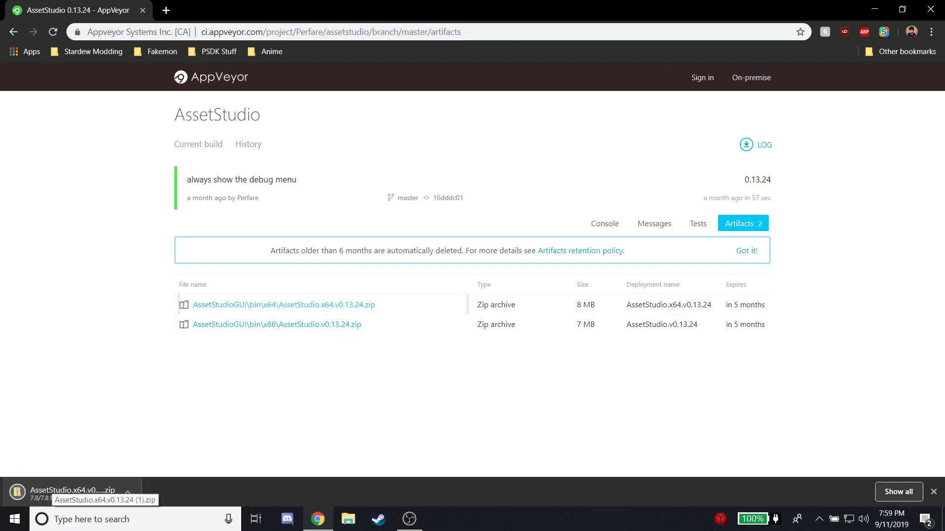
pyautogui.click(49, 491)
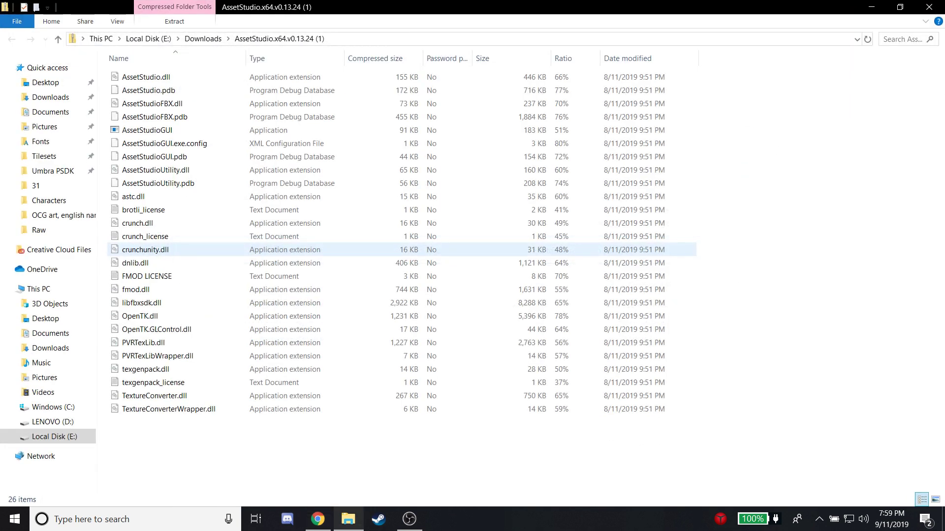
# Step: Select all 26 files in the zip and open a second Explorer window on Local Disk (E:)
pyautogui.moveTo(246, 433); pyautogui.dragTo(98, 55)
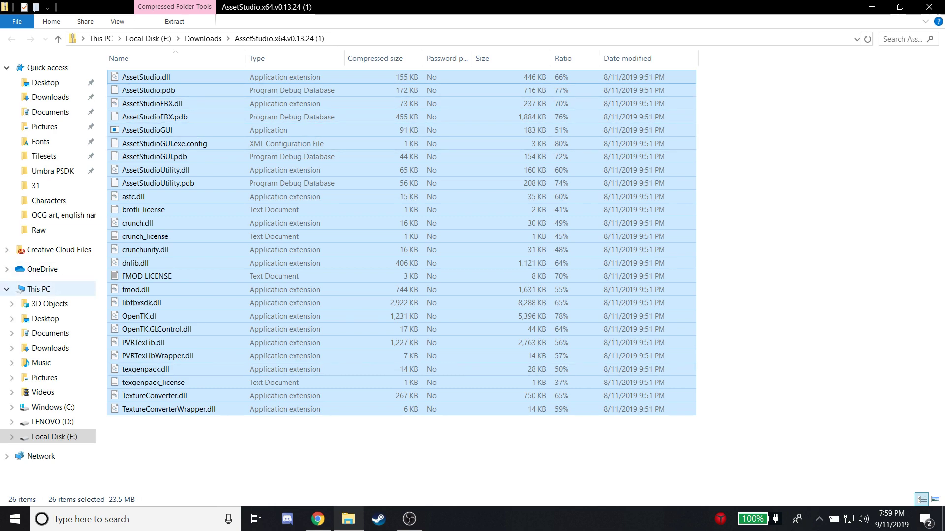
pyautogui.press('super+Down')
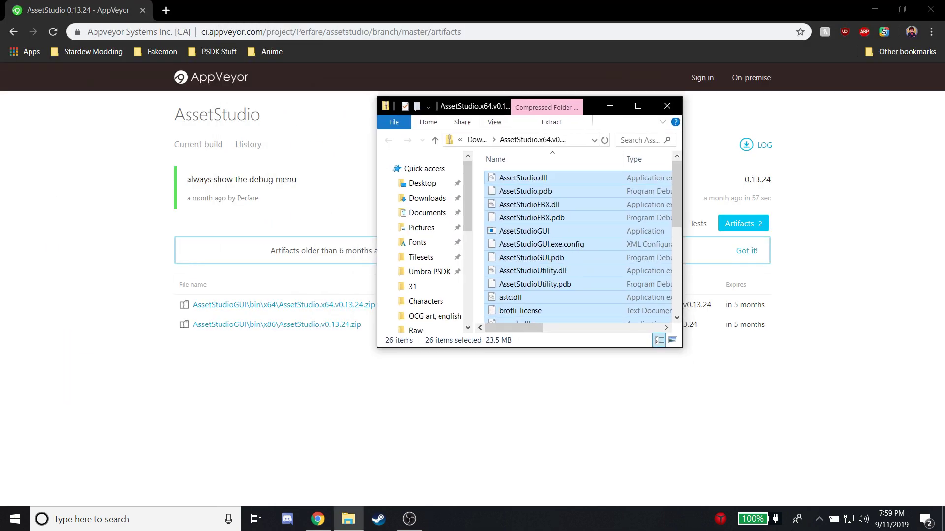
pyautogui.rightClick(348, 519)
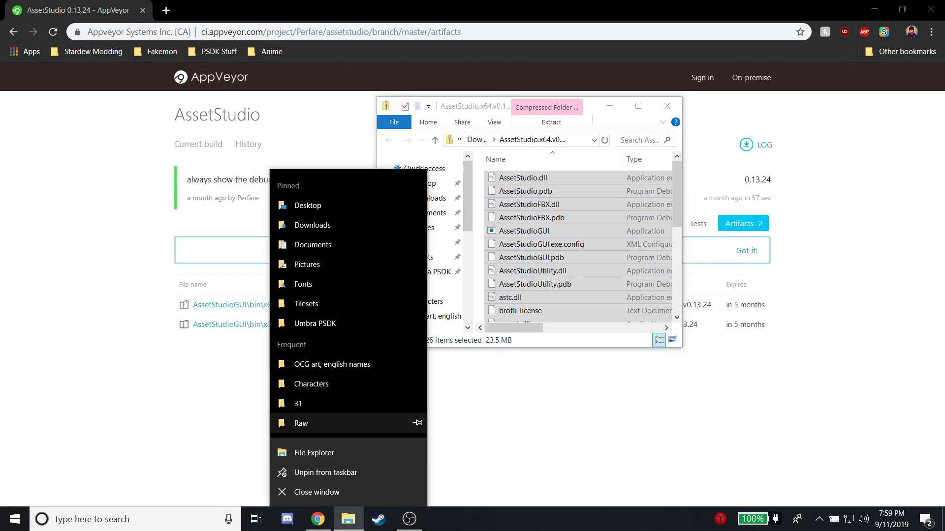
pyautogui.click(315, 304)
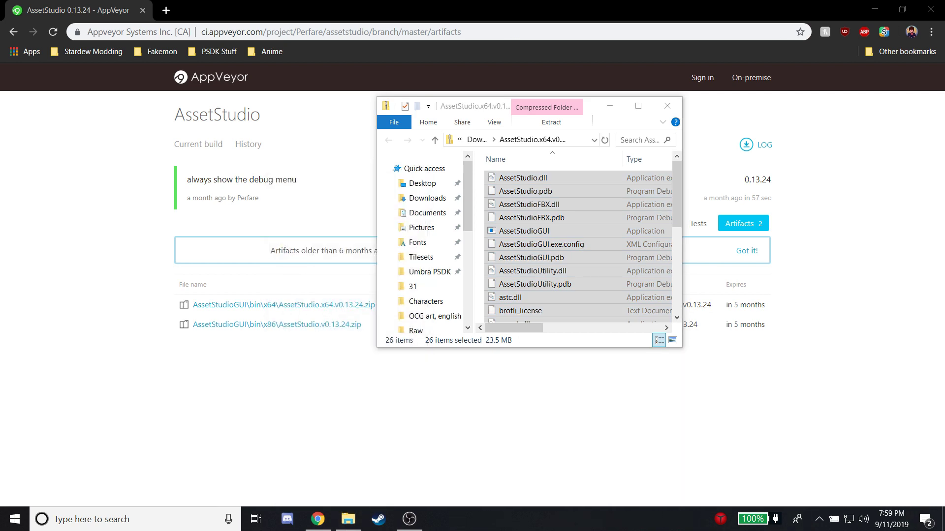
pyautogui.scroll(-3, 435, 319)
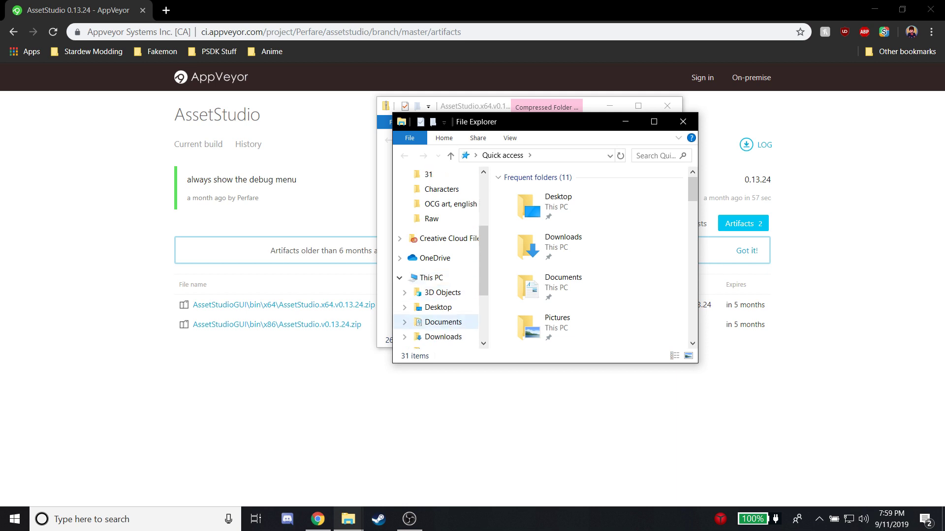
pyautogui.scroll(-2, 436, 305)
pyautogui.click(447, 326)
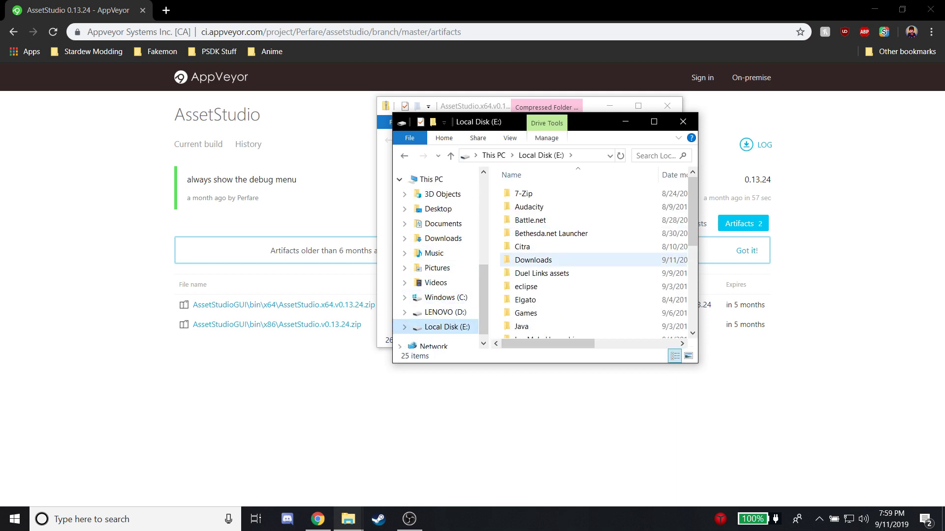
# Step: Create an AssetStudio folder on E: and copy the 26 zip files into it
pyautogui.rightClick(495, 252)
pyautogui.moveTo(523, 398)
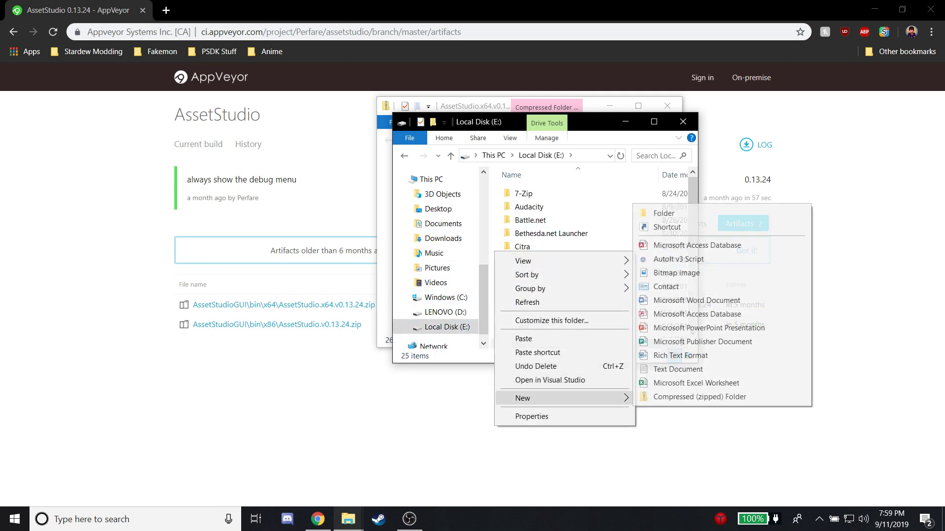
pyautogui.click(663, 213)
pyautogui.write('Asset')
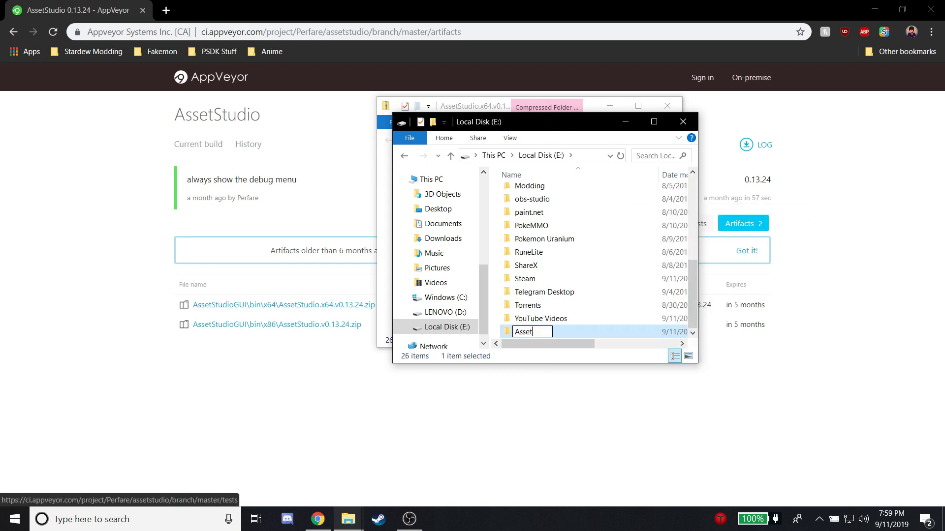
pyautogui.write('Studio')
pyautogui.press('Return')
pyautogui.press('Return')
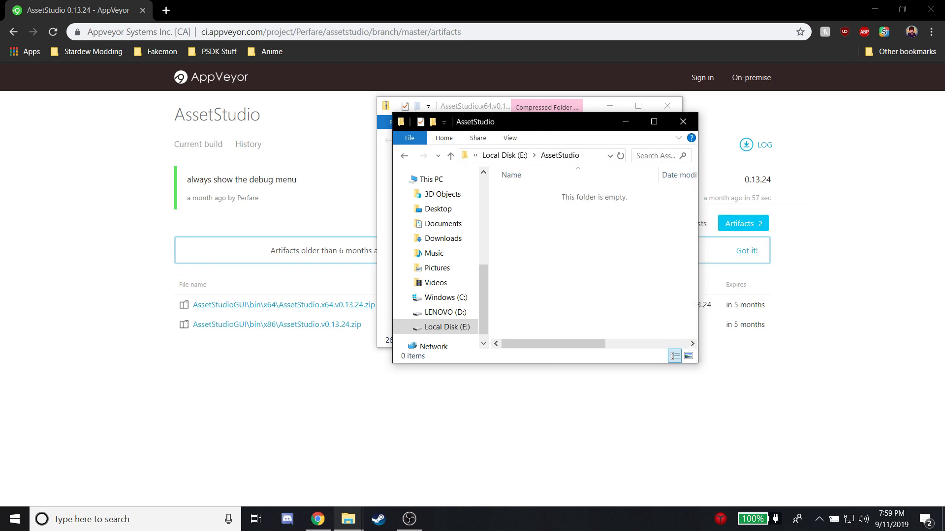
pyautogui.moveTo(551, 121); pyautogui.dragTo(299, 126)
pyautogui.moveTo(556, 220); pyautogui.dragTo(344, 237)
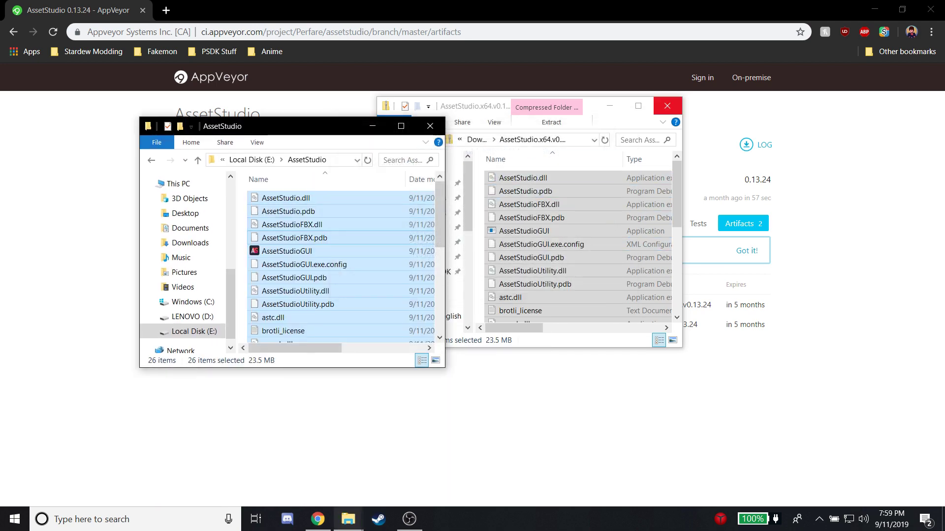
pyautogui.click(667, 106)
# Step: Launch AssetStudioGUI from the AssetStudio folder, running it despite the blocked-app warning
pyautogui.click(401, 126)
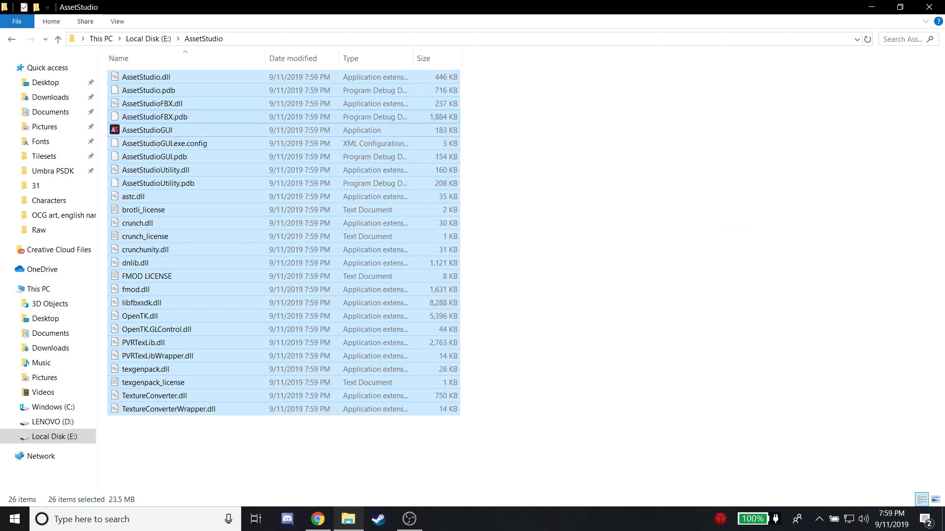
pyautogui.doubleClick(152, 130)
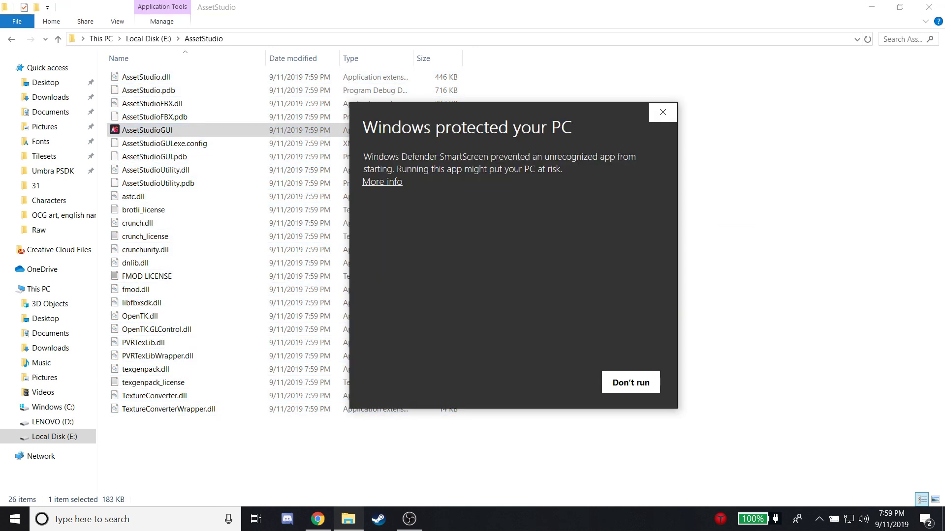
pyautogui.click(383, 181)
pyautogui.click(557, 382)
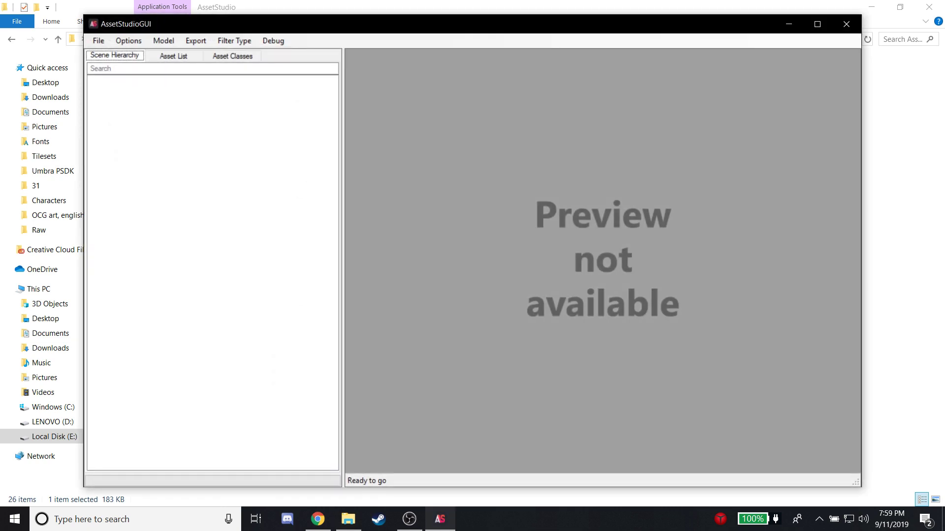
# Step: Choose File > Load folder and navigate up to the Steam folder
pyautogui.click(98, 41)
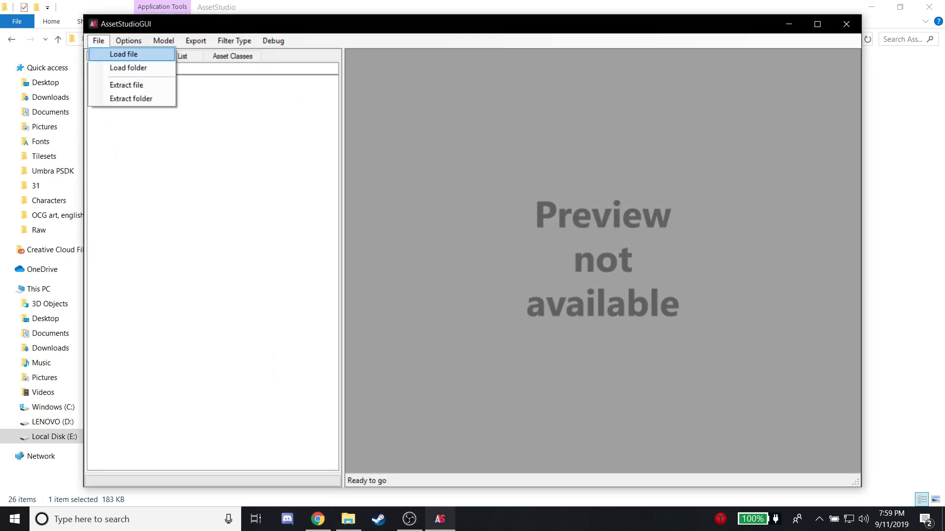
pyautogui.click(128, 67)
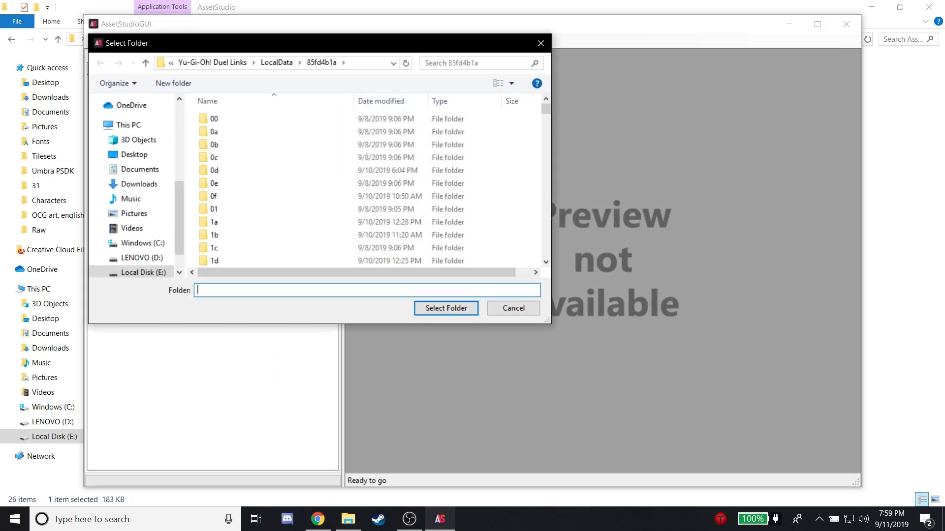
pyautogui.scroll(-1, 143, 224)
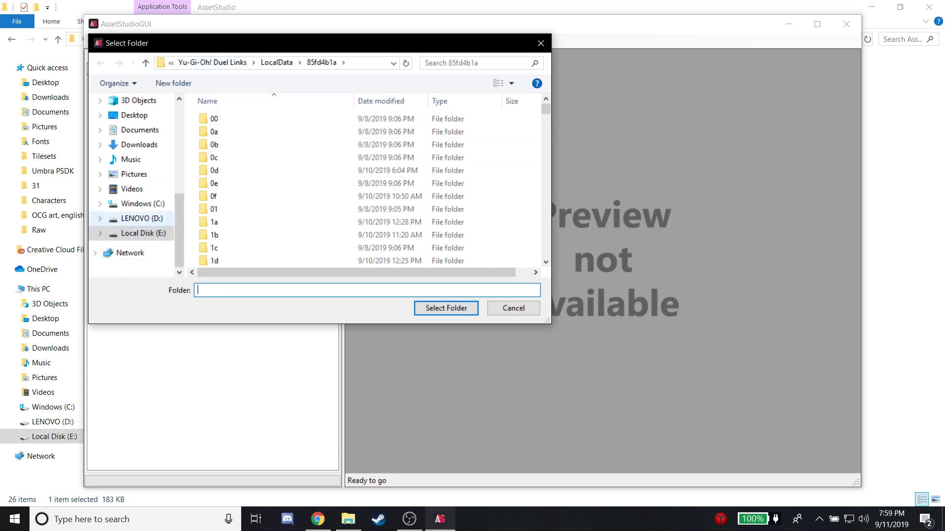
pyautogui.click(213, 63)
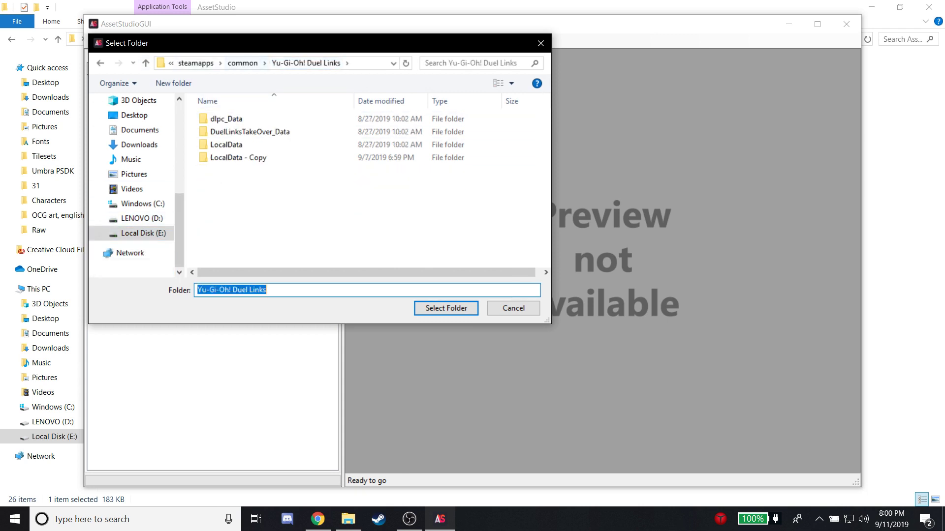
pyautogui.click(195, 63)
pyautogui.click(286, 63)
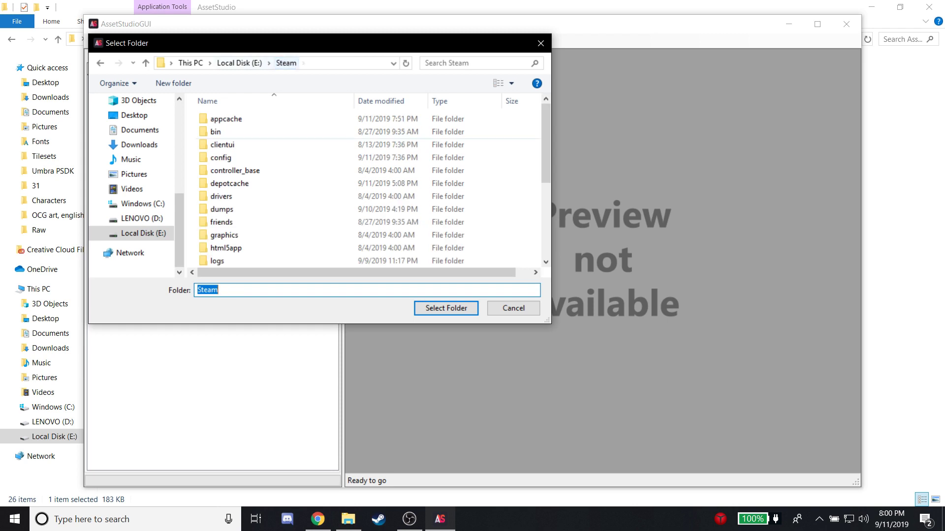
pyautogui.scroll(-4, 224, 221)
# Step: Go into steamapps > common > Yu-Gi-Oh! Duel Links > LocalData > 85fd4b1a and load it
pyautogui.doubleClick(224, 221)
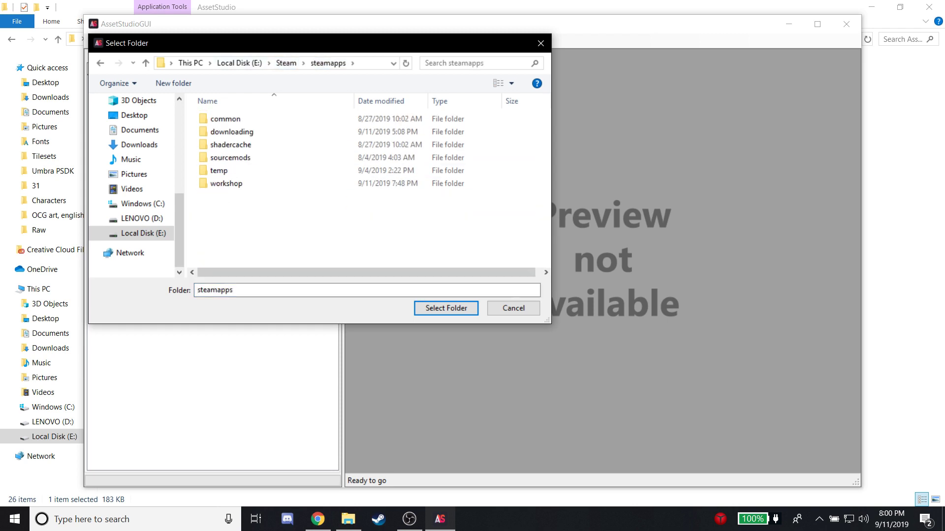
pyautogui.doubleClick(226, 118)
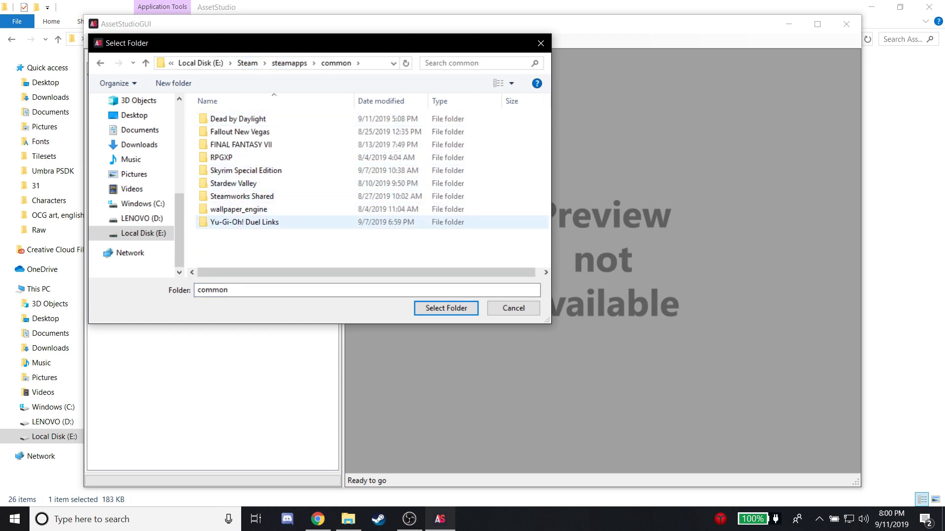
pyautogui.doubleClick(244, 221)
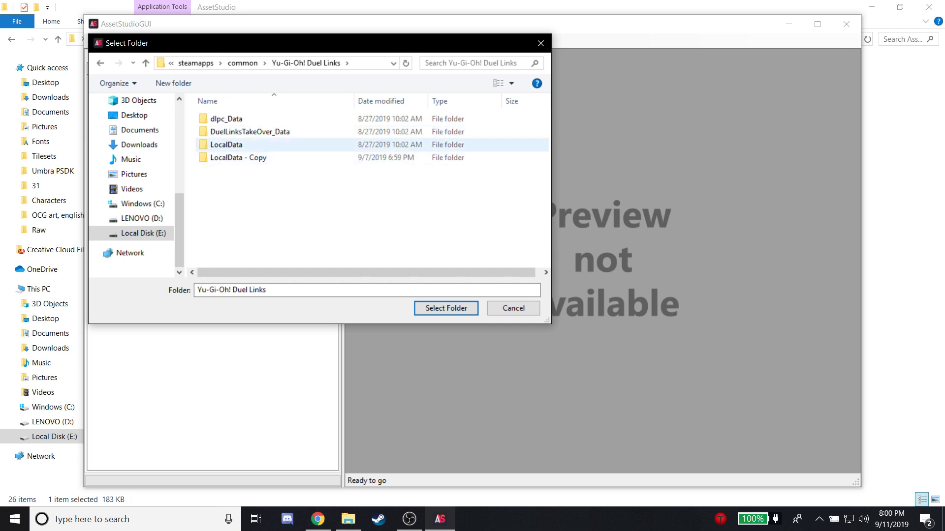
pyautogui.doubleClick(226, 145)
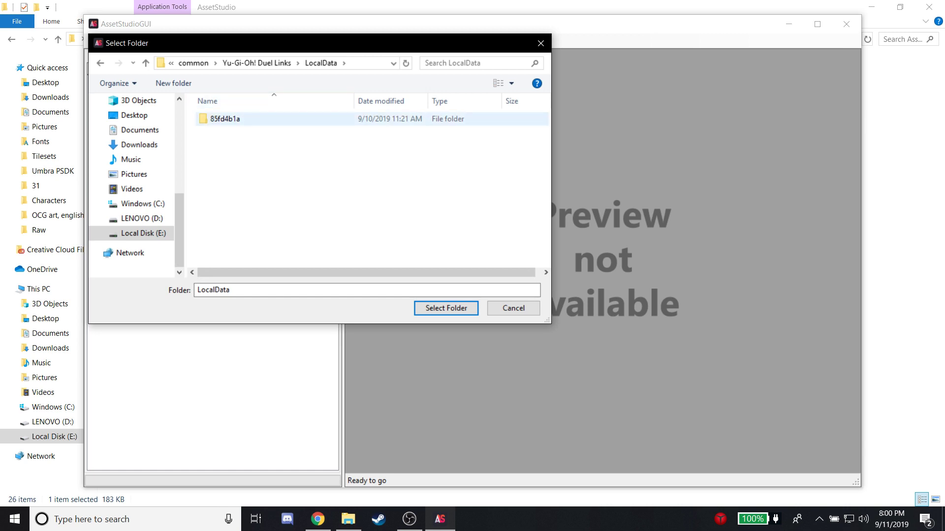
pyautogui.doubleClick(225, 118)
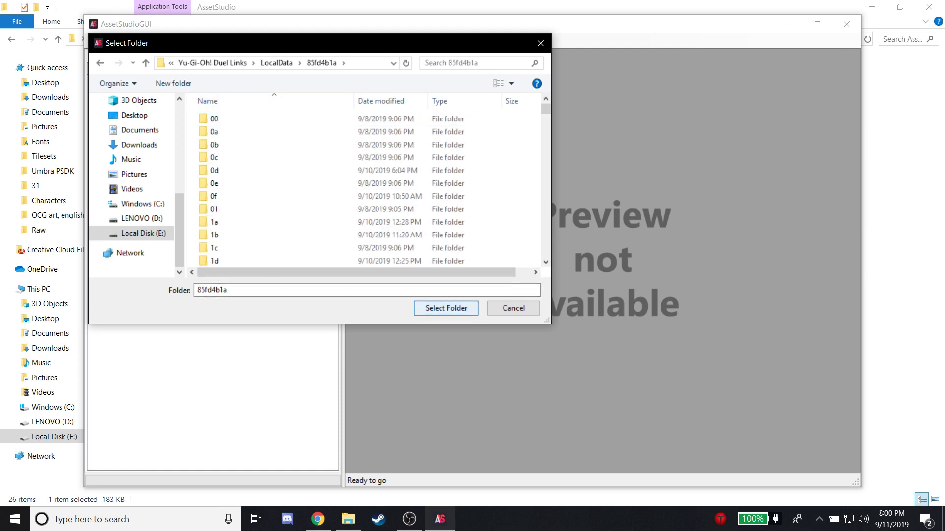
pyautogui.press('Return')
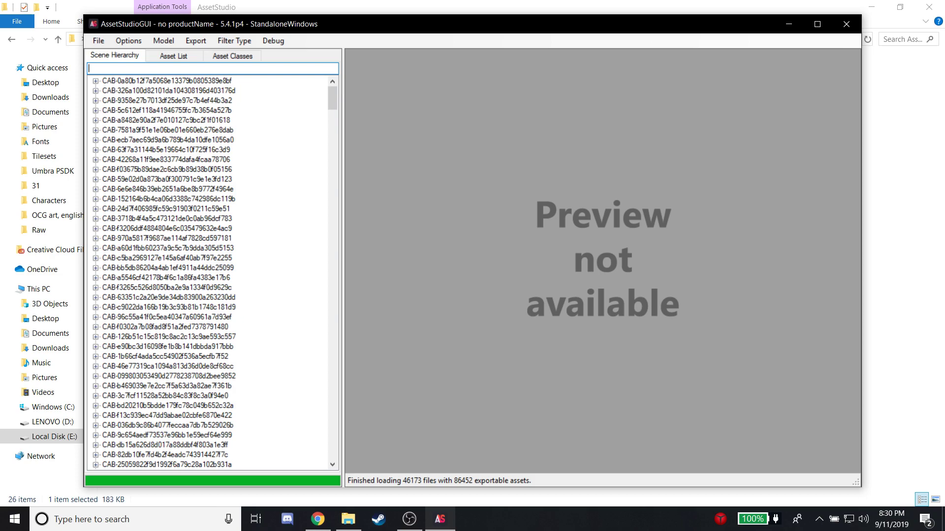
# Step: Wait until AssetStudio lists 46173 loaded files and 86452 exportable assets
pyautogui.moveTo(333, 98)
pyautogui.mouseDown()
pyautogui.moveTo(332, 352)
pyautogui.moveTo(332, 99)
pyautogui.mouseUp()
# Step: Switch to the Asset List and preview the 7902 card texture and the 8599 shark card
pyautogui.click(174, 56)
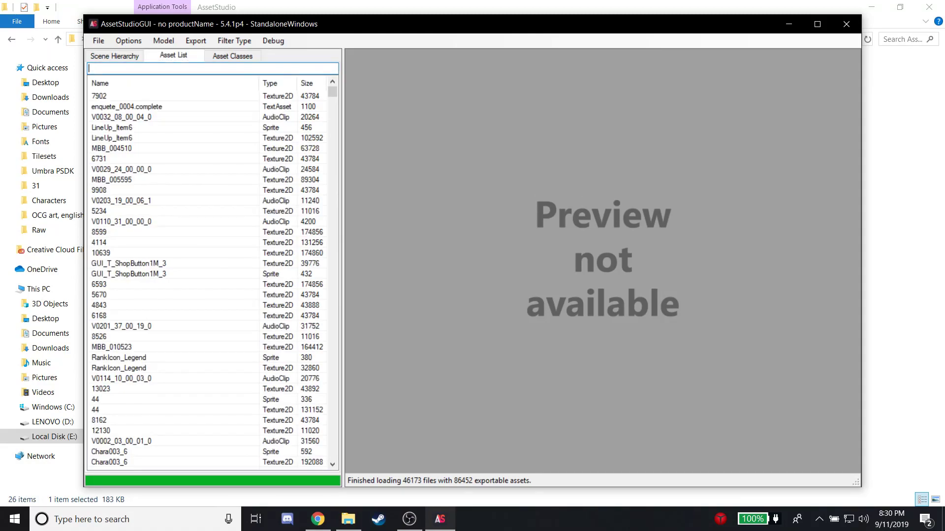
pyautogui.click(174, 96)
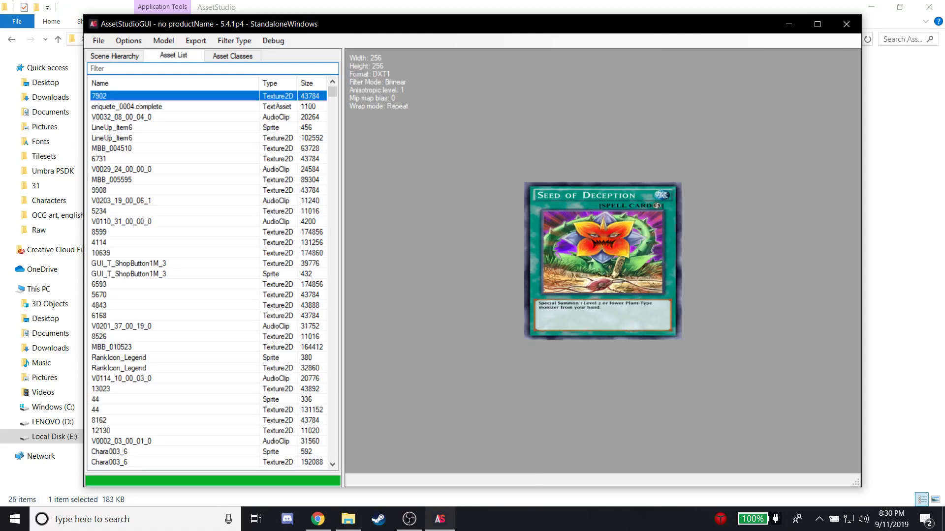
pyautogui.press('Down')
pyautogui.press('Down')
pyautogui.press('Down')
pyautogui.press('Down')
pyautogui.press('Down')
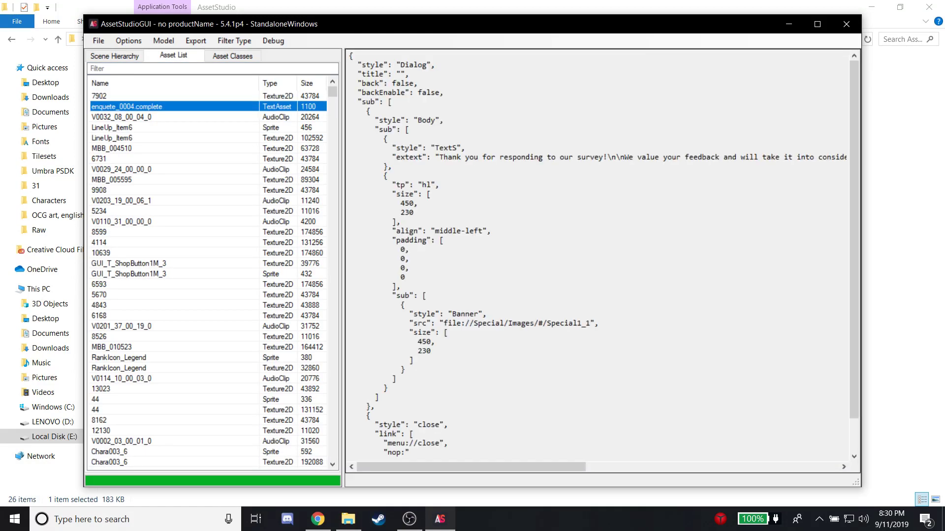
pyautogui.press('Down')
pyautogui.press('Down')
pyautogui.press('Down')
pyautogui.press('Down')
pyautogui.press('Down')
pyautogui.press('Down')
pyautogui.press('Down')
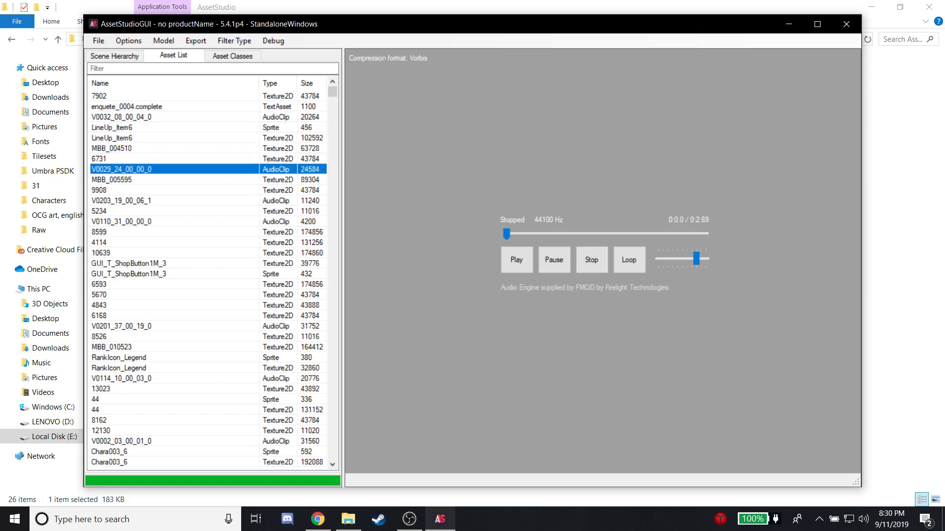
pyautogui.press('Down')
pyautogui.press('Down')
pyautogui.press('Down')
pyautogui.press('Down')
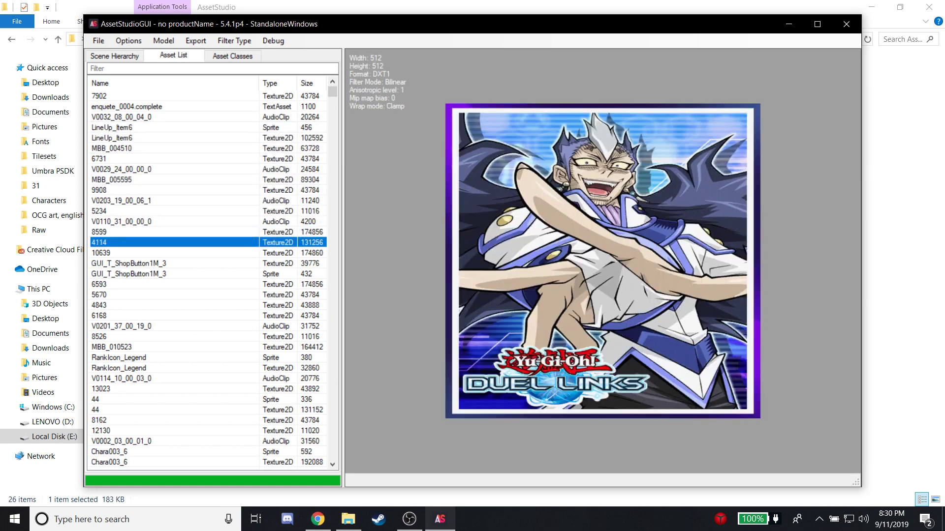
pyautogui.press('Up')
pyautogui.press('Up')
pyautogui.press('Up')
pyautogui.press('Up')
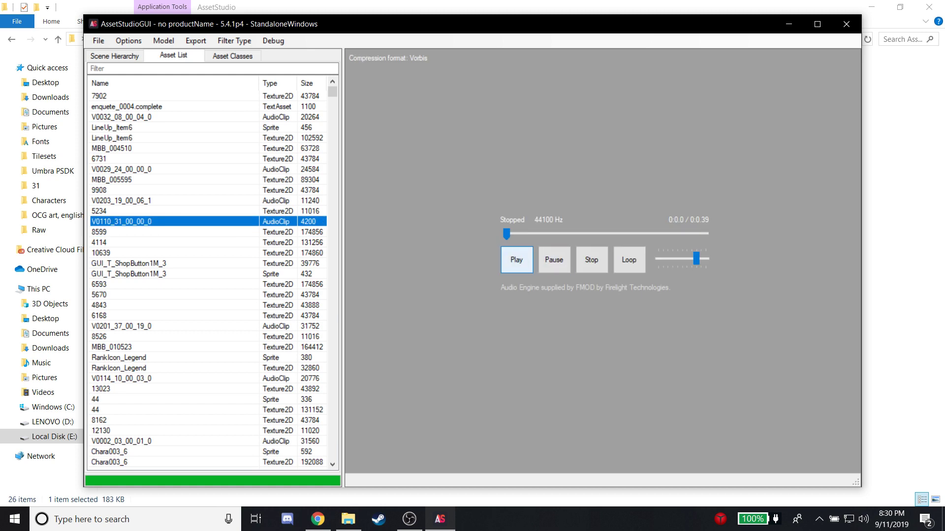
pyautogui.press('Down')
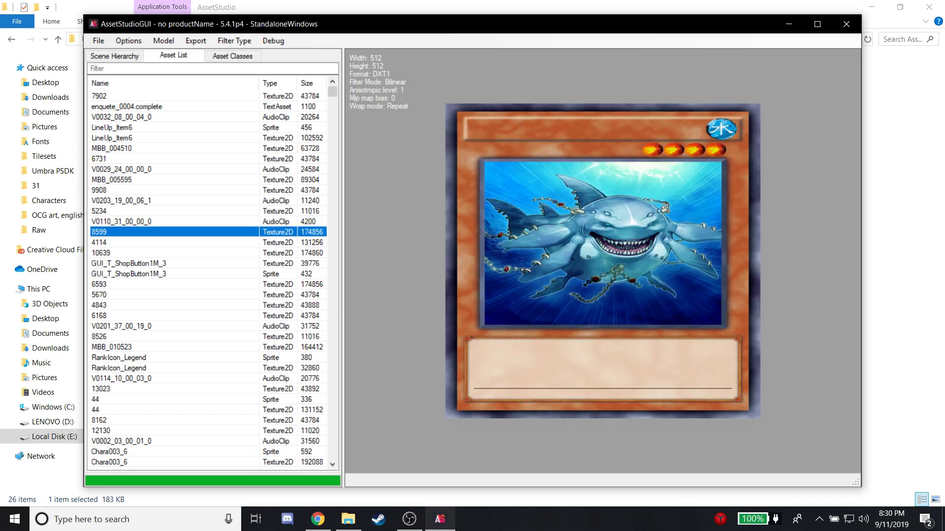
pyautogui.press('Down')
pyautogui.press('Up')
pyautogui.press('Down')
pyautogui.press('Down')
pyautogui.press('Up')
pyautogui.press('Up')
pyautogui.press('Down')
pyautogui.press('Down')
pyautogui.press('Down')
pyautogui.press('Down')
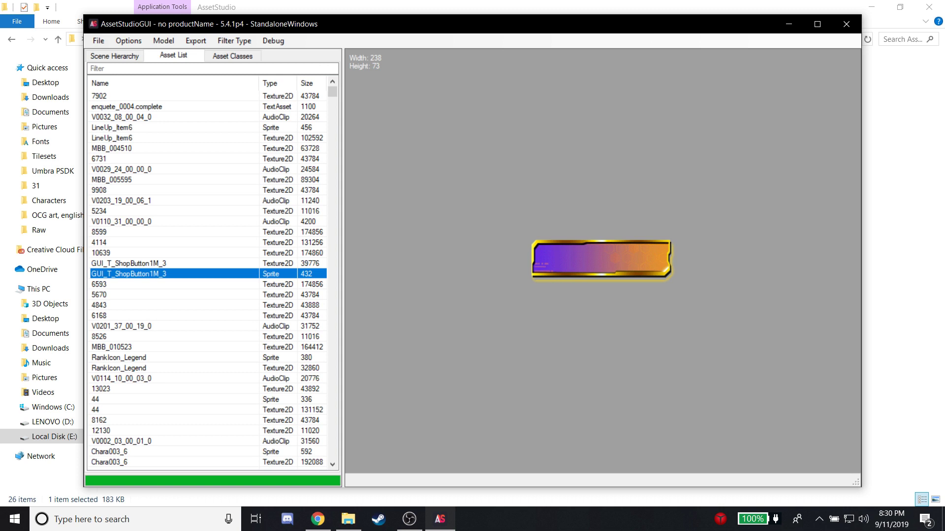
# Step: Preview the 5670 card, RankIcon_Legend, BannerC48 and Prefab_Pin_set_01, then open Filter Type
pyautogui.press('Down')
pyautogui.press('Down')
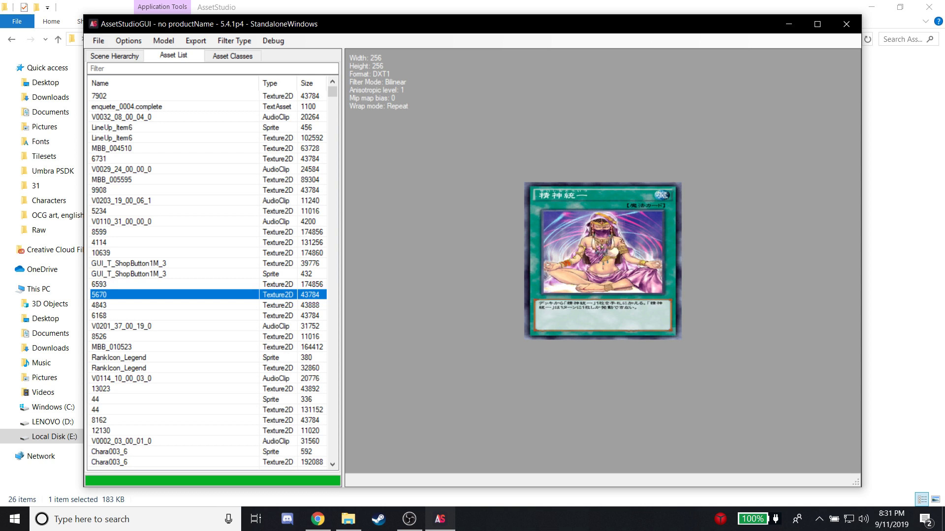
pyautogui.press('Down')
pyautogui.press('Down')
pyautogui.press('Down')
pyautogui.press('Down')
pyautogui.press('Down')
pyautogui.press('Down')
pyautogui.press('Down')
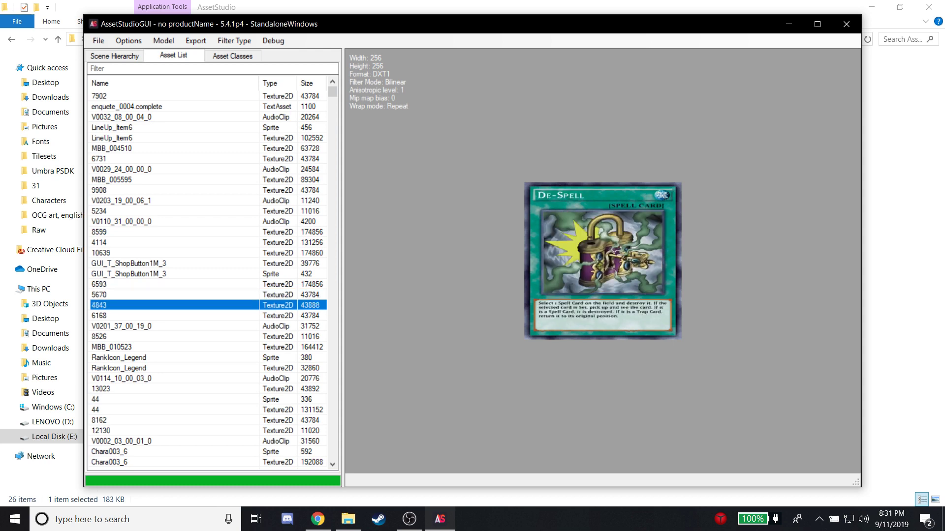
pyautogui.press('Down')
pyautogui.press('Down')
pyautogui.press('Down')
pyautogui.press('Down')
pyautogui.press('Down')
pyautogui.press('Down')
pyautogui.press('Down')
pyautogui.press('Down')
pyautogui.press('Down')
pyautogui.press('Down')
pyautogui.press('Down')
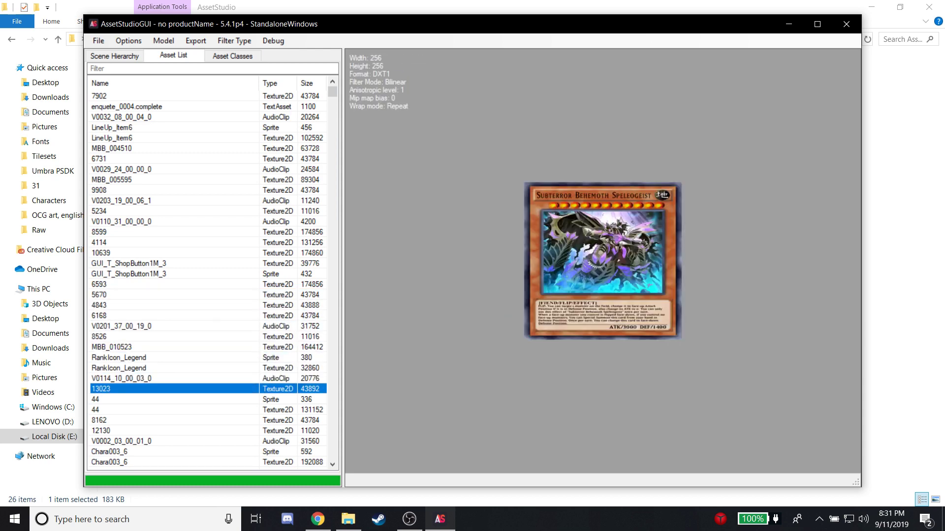
pyautogui.press('Down')
pyautogui.press('Down')
pyautogui.press('Down')
pyautogui.press('Down')
pyautogui.press('Down')
pyautogui.press('Down')
pyautogui.press('Down')
pyautogui.press('Down')
pyautogui.press('Down')
pyautogui.press('Down')
pyautogui.press('Down')
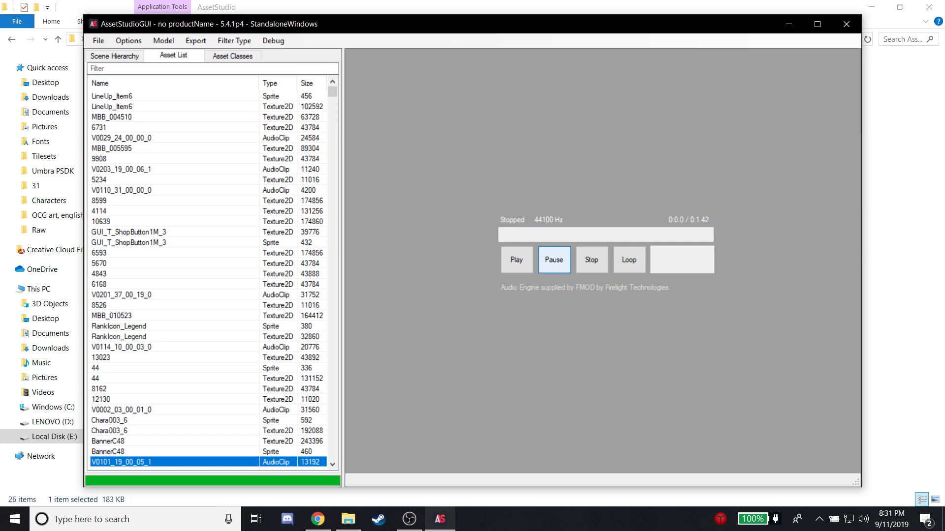
pyautogui.press('Down')
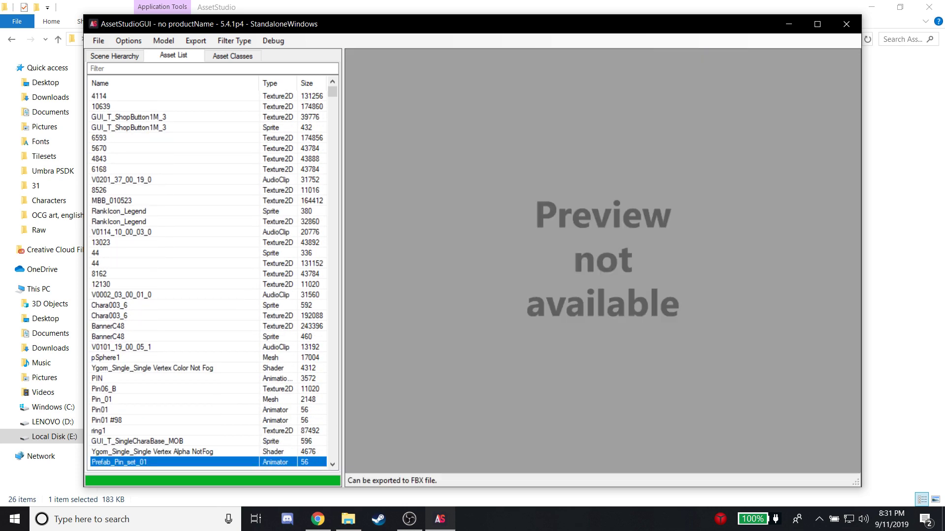
pyautogui.click(234, 41)
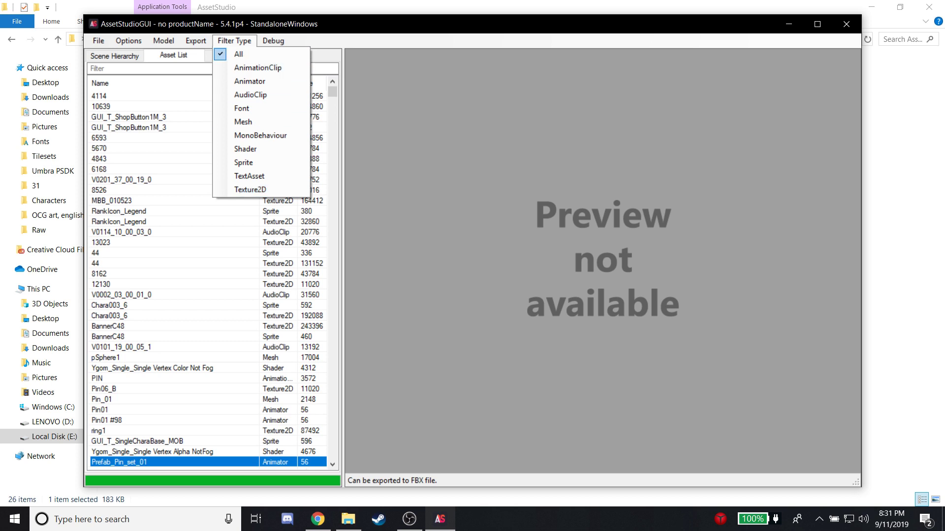
# Step: Filter to Texture2D, preview textures down to the mdrsun lava texture, then search 'cutin003'
pyautogui.click(251, 189)
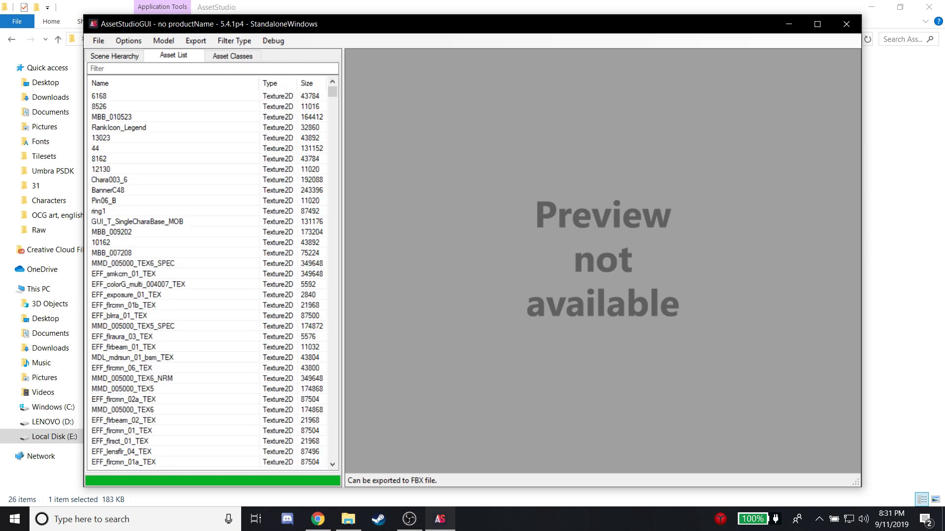
pyautogui.click(147, 96)
pyautogui.press('Down')
pyautogui.press('Down')
pyautogui.press('Down')
pyautogui.press('Down')
pyautogui.press('Down')
pyautogui.press('Down')
pyautogui.press('Down')
pyautogui.press('Down')
pyautogui.press('Down')
pyautogui.press('Down')
pyautogui.press('Down')
pyautogui.press('Down')
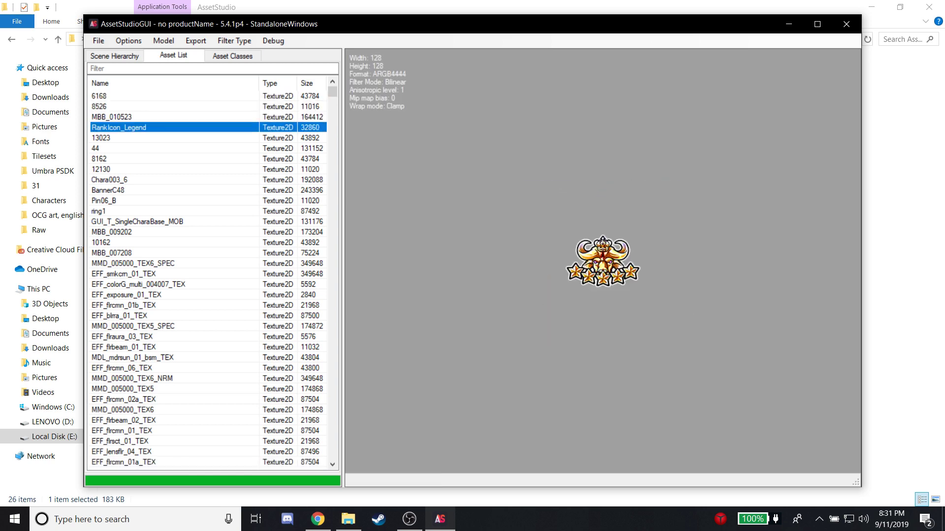
pyautogui.press('Down')
pyautogui.press('Down')
pyautogui.press('Down')
pyautogui.press('Down')
pyautogui.press('Down')
pyautogui.press('Down')
pyautogui.press('Down')
pyautogui.press('Down')
pyautogui.press('Down')
pyautogui.press('Down')
pyautogui.press('Down')
pyautogui.press('Down')
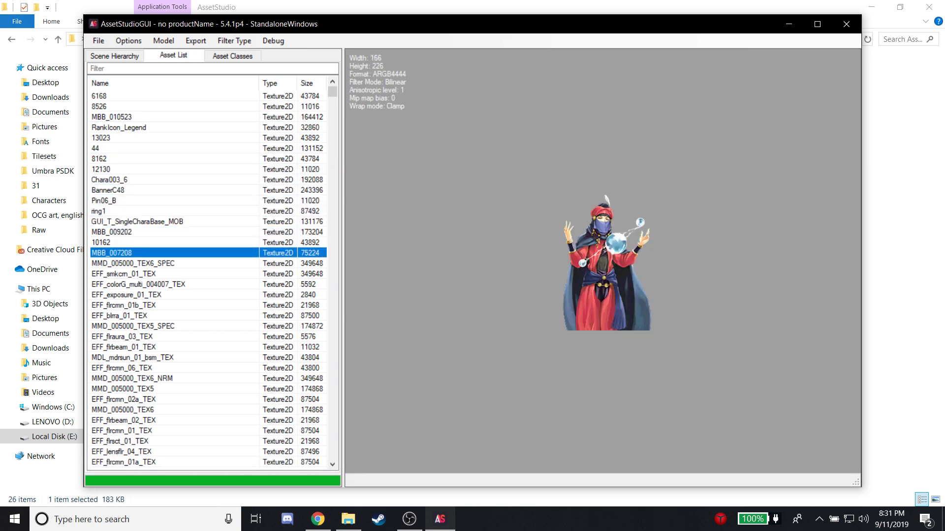
pyautogui.press('Down')
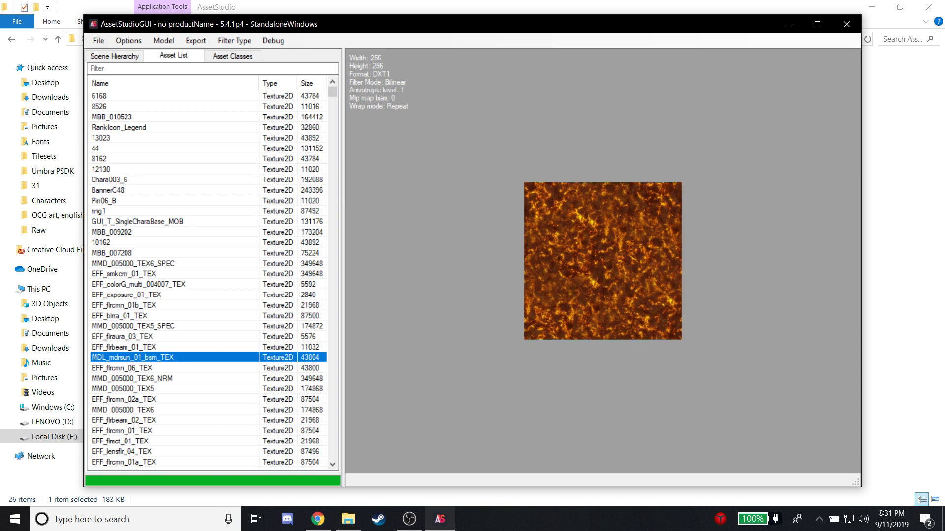
pyautogui.click(212, 69)
pyautogui.write('c')
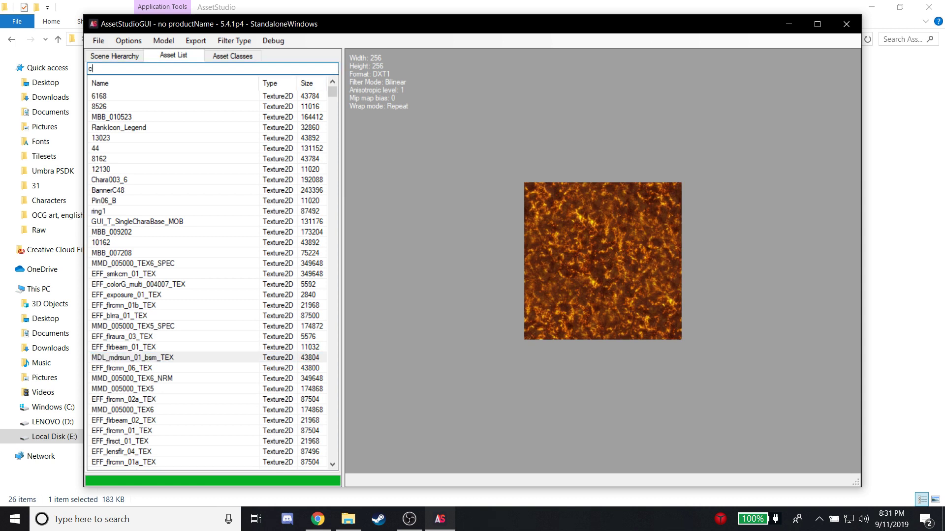
pyautogui.write('ut')
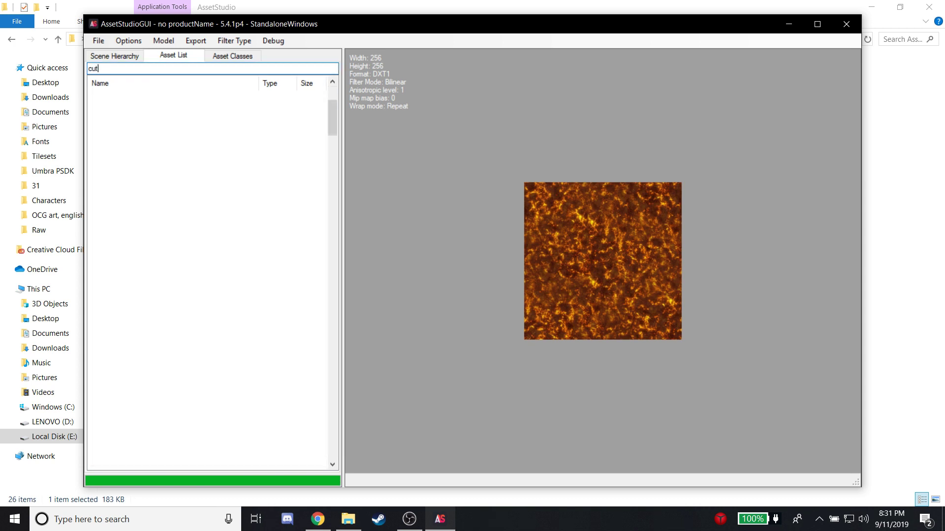
pyautogui.write('in003')
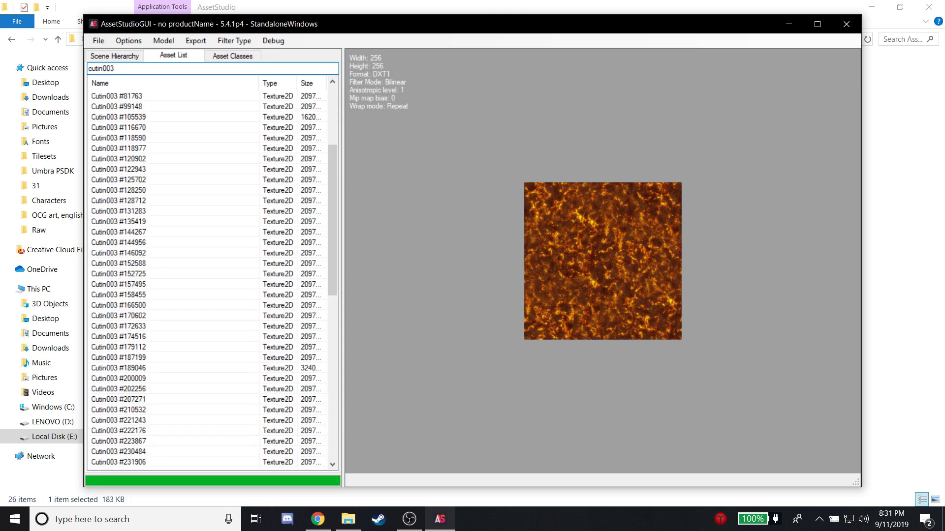
# Step: Preview the Cutin003 texture, then change the name filter to cutin002 and preview its textures
pyautogui.click(118, 96)
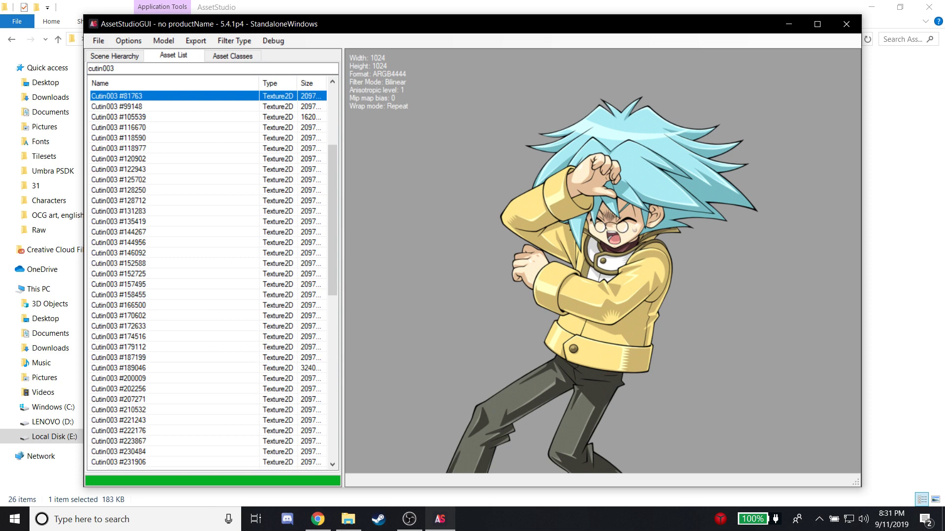
pyautogui.click(118, 68)
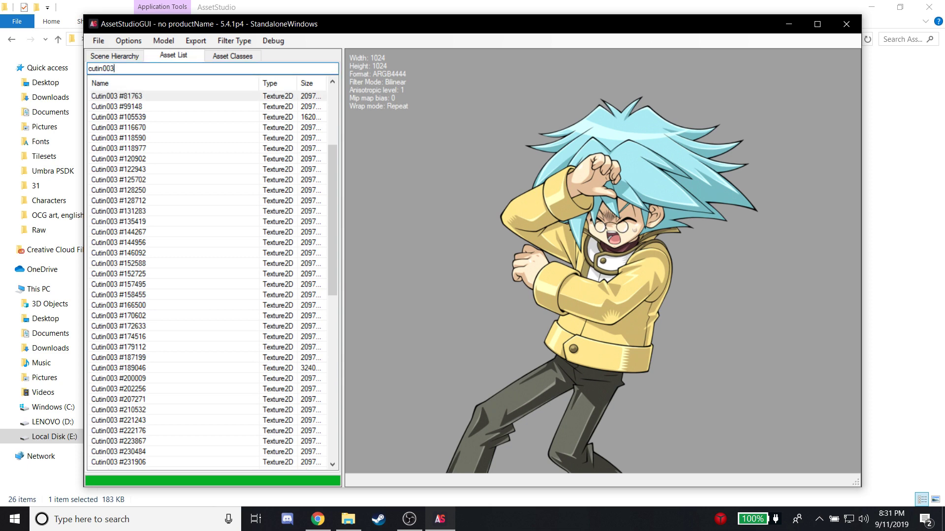
pyautogui.press('BackSpace')
pyautogui.write('2')
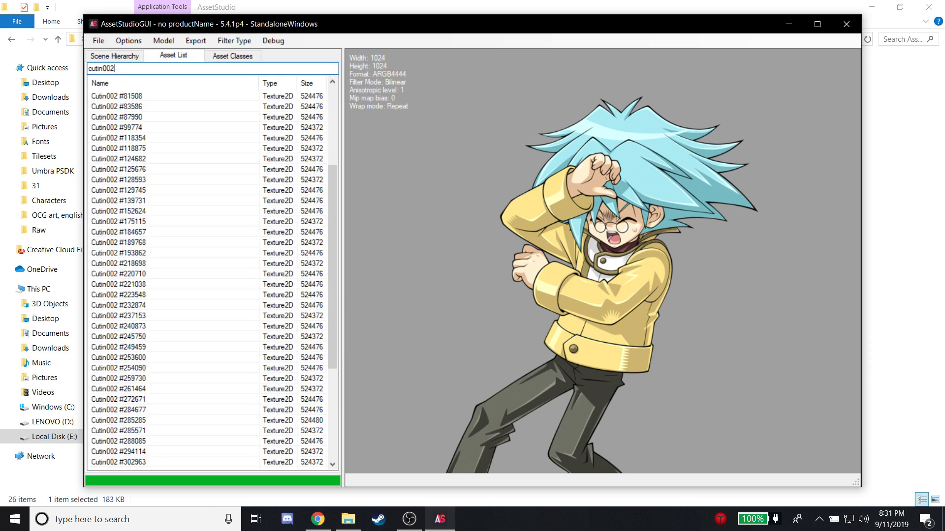
pyautogui.click(118, 96)
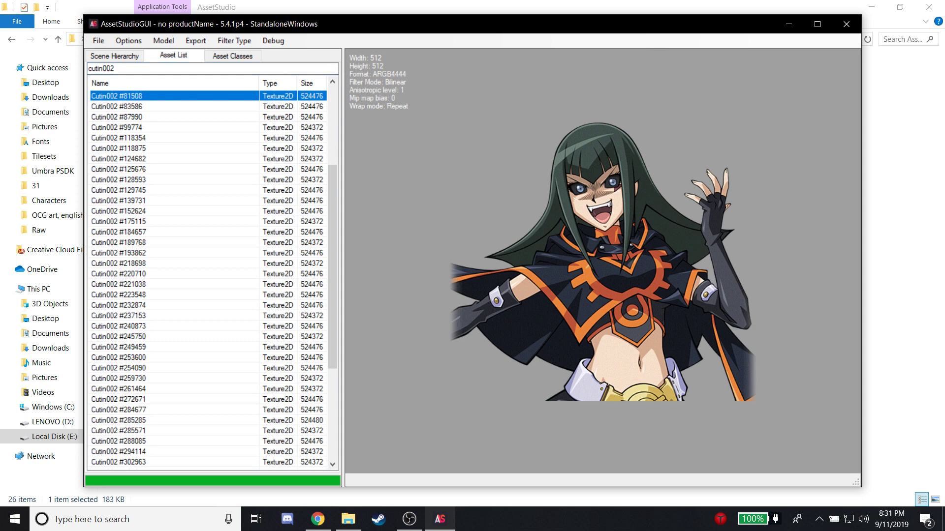
pyautogui.press('Down')
pyautogui.press('Down')
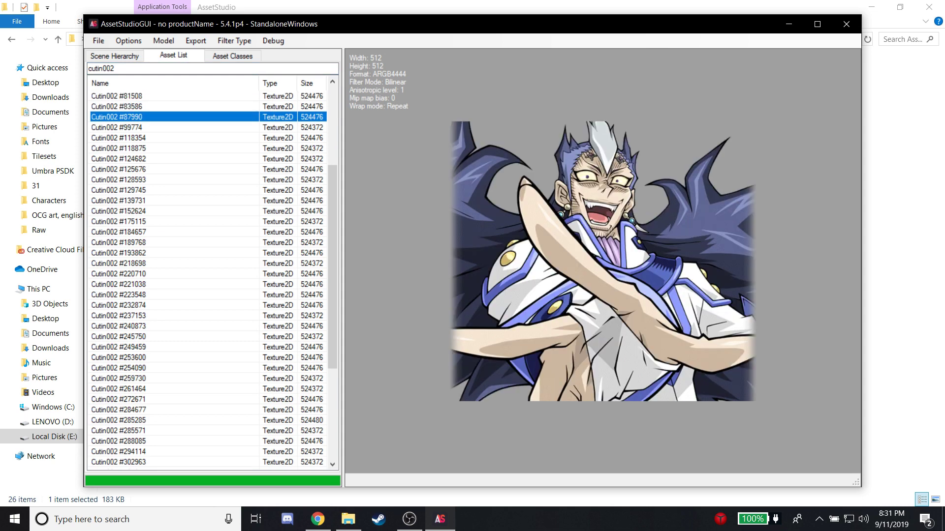
# Step: Switch the filter to cutin001, preview several Cutin001 textures, then clear the filter
pyautogui.click(116, 69)
pyautogui.press('BackSpace')
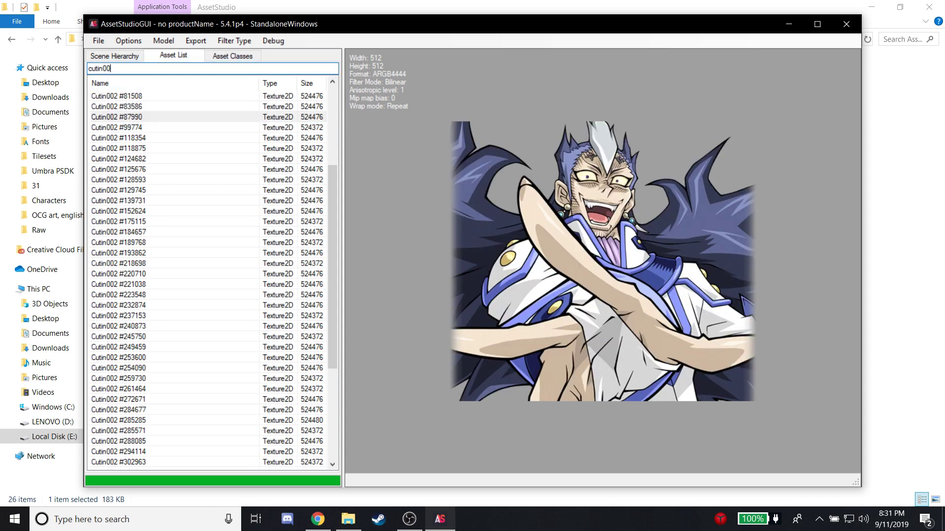
pyautogui.write('1')
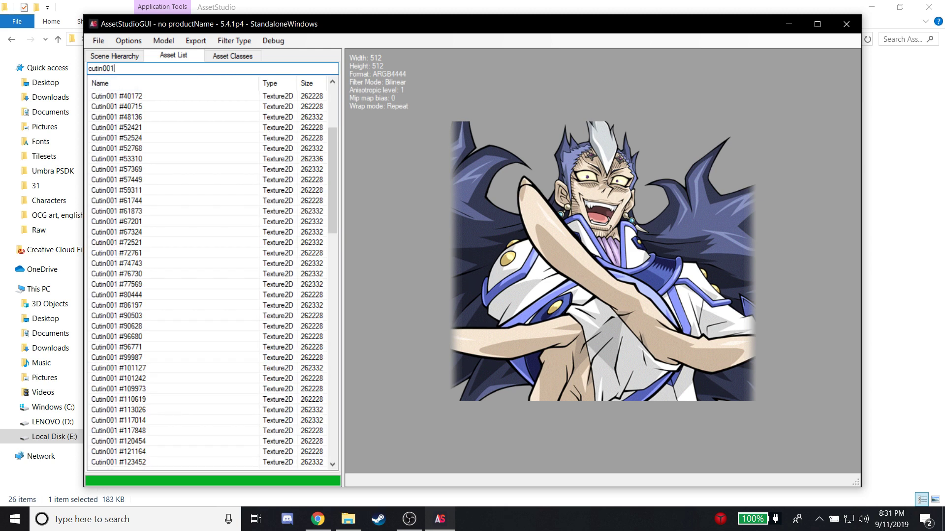
pyautogui.click(116, 96)
pyautogui.press('Down')
pyautogui.press('Down')
pyautogui.press('Down')
pyautogui.press('Down')
pyautogui.press('Down')
pyautogui.press('Down')
pyautogui.press('Down')
pyautogui.press('Down')
pyautogui.press('Down')
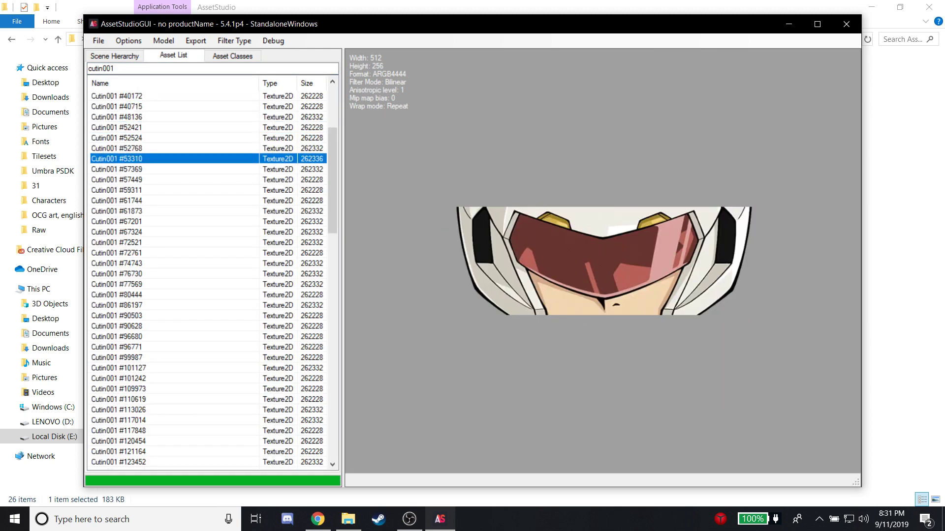
pyautogui.press('Down')
pyautogui.press('Down')
pyautogui.press('Down')
pyautogui.press('Down')
pyautogui.press('Down')
pyautogui.press('Down')
pyautogui.press('Down')
pyautogui.press('Down')
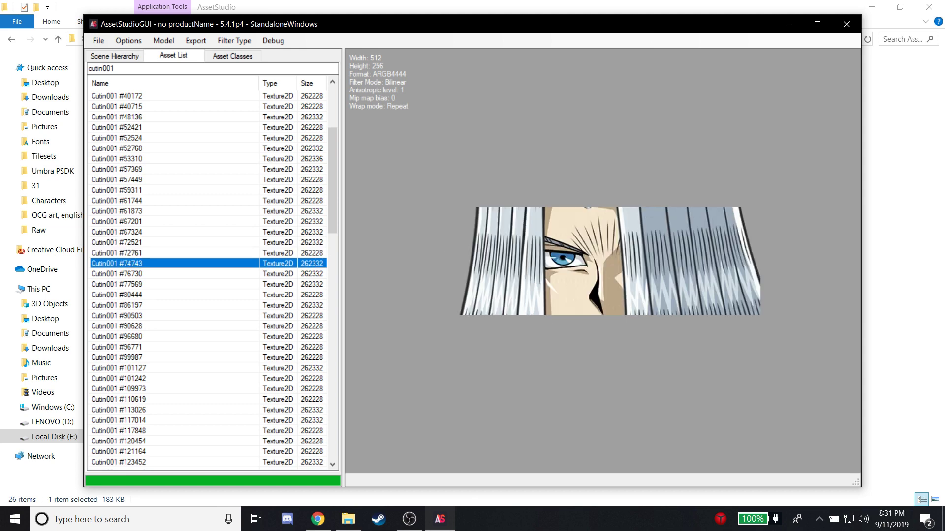
pyautogui.press('Down')
pyautogui.press('Down')
pyautogui.press('Down')
pyautogui.press('Down')
pyautogui.press('Down')
pyautogui.press('Down')
pyautogui.press('Down')
pyautogui.press('Down')
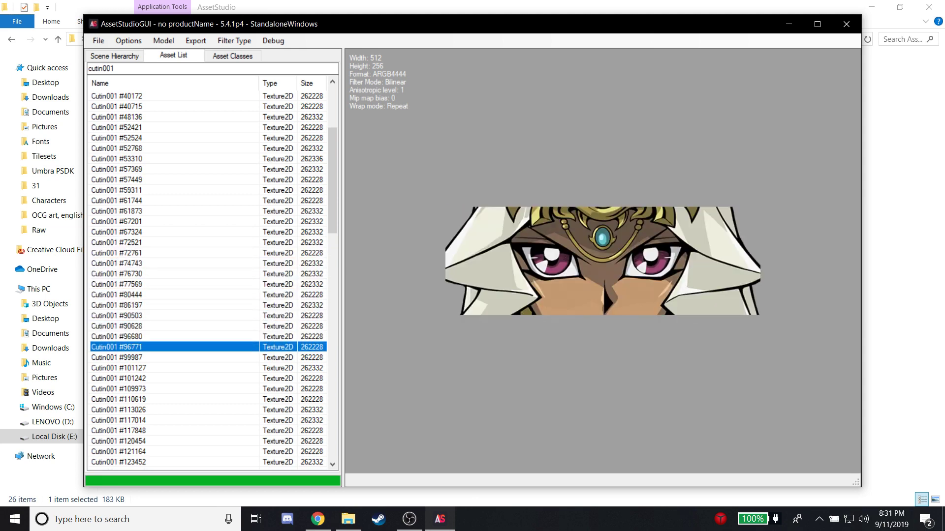
pyautogui.scroll(5, 212, 278)
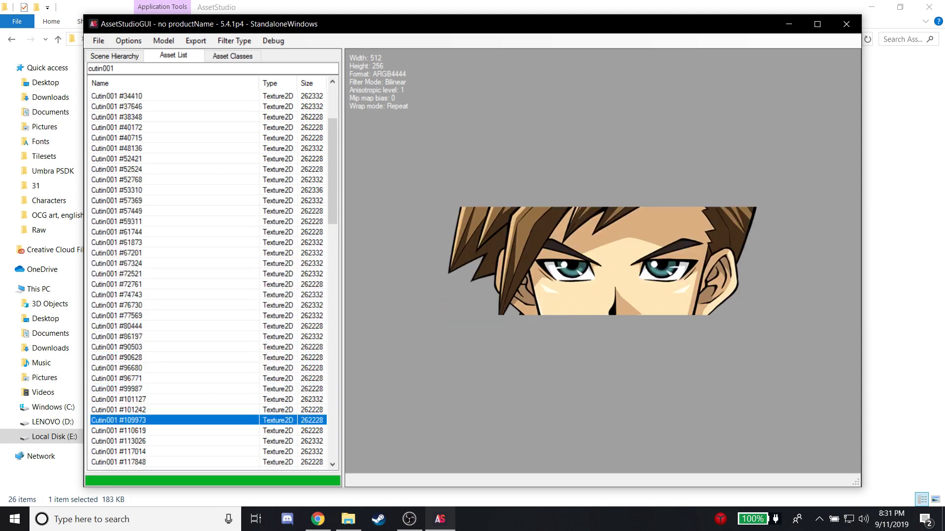
pyautogui.moveTo(122, 69); pyautogui.dragTo(68, 69)
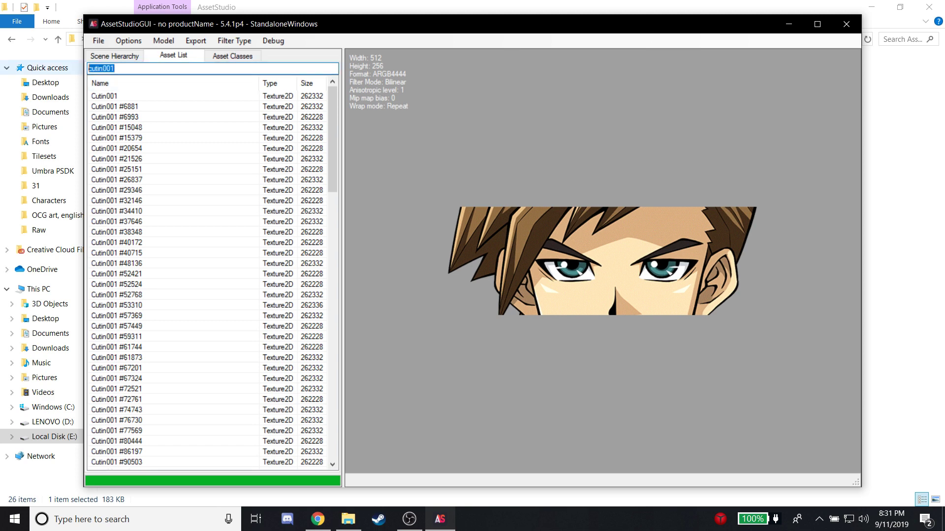
pyautogui.press('BackSpace')
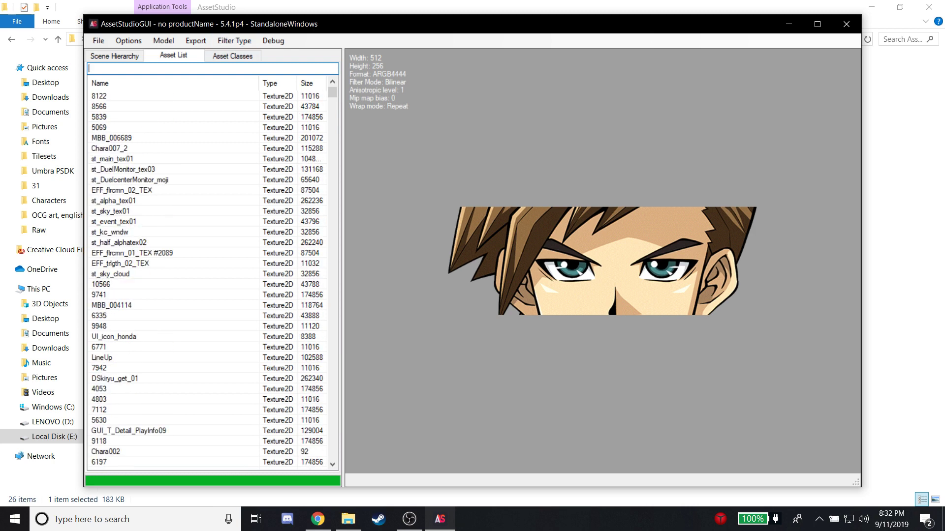
# Step: Preview the st_sky_tex01 sky texture, then start and cancel Export > Filtered assets
pyautogui.press('Down')
pyautogui.press('Down')
pyautogui.press('Down')
pyautogui.press('Down')
pyautogui.press('Down')
pyautogui.press('Down')
pyautogui.press('Down')
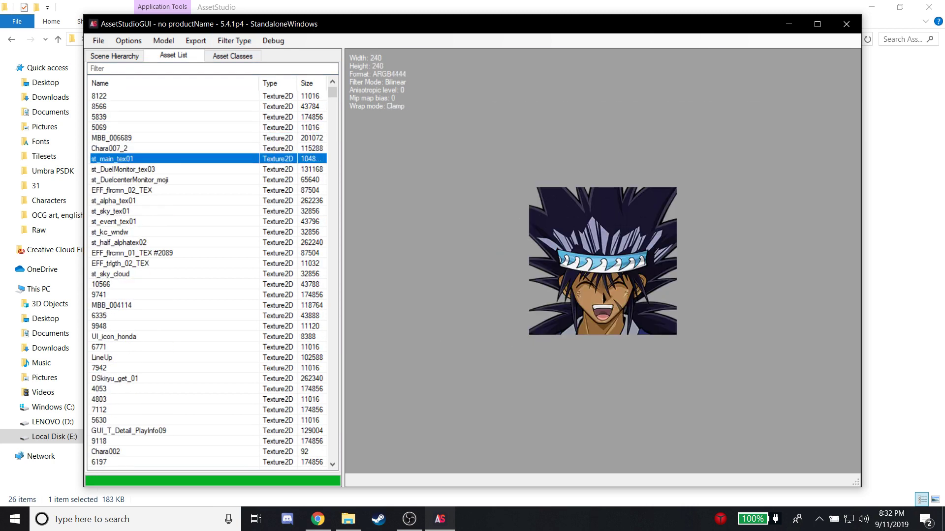
pyautogui.press('Down')
pyautogui.press('Down')
pyautogui.press('Down')
pyautogui.press('Down')
pyautogui.press('Down')
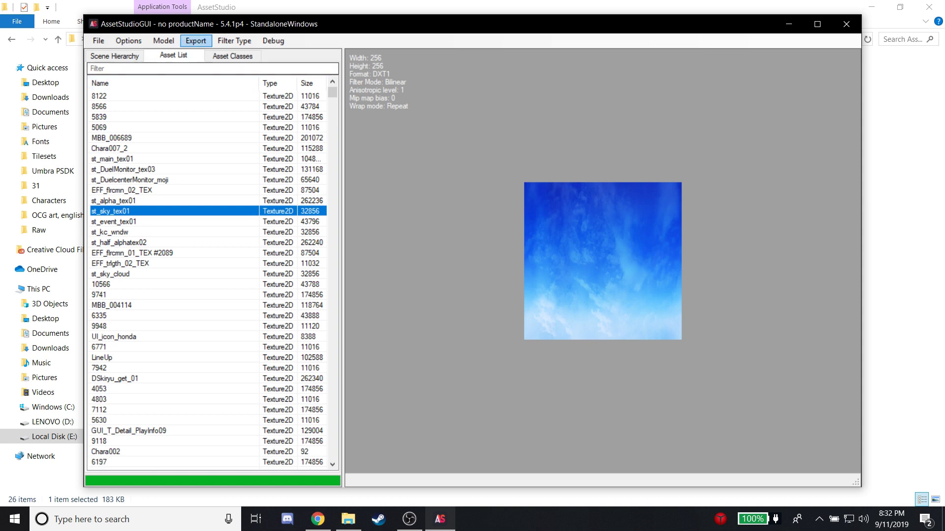
pyautogui.click(195, 41)
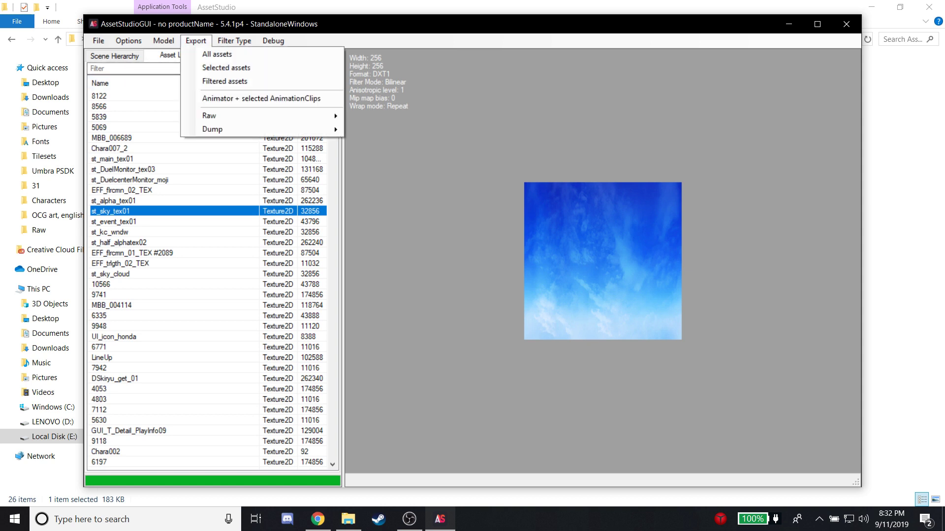
pyautogui.press('Down')
pyautogui.press('Down')
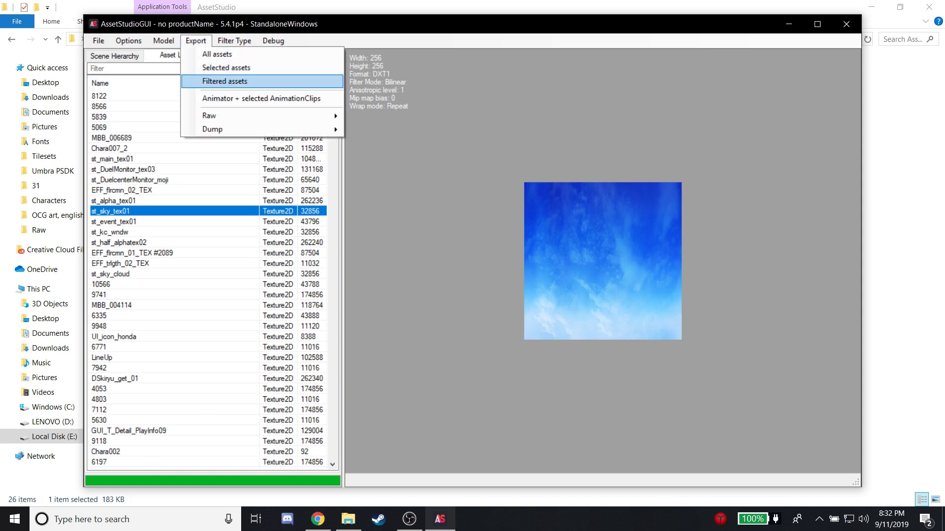
pyautogui.press('Return')
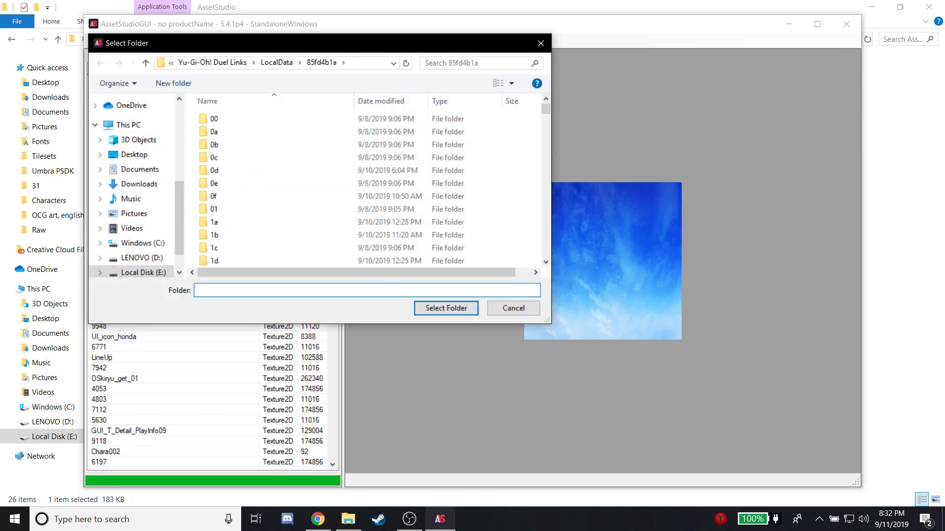
pyautogui.moveTo(216, 47); pyautogui.dragTo(466, 74)
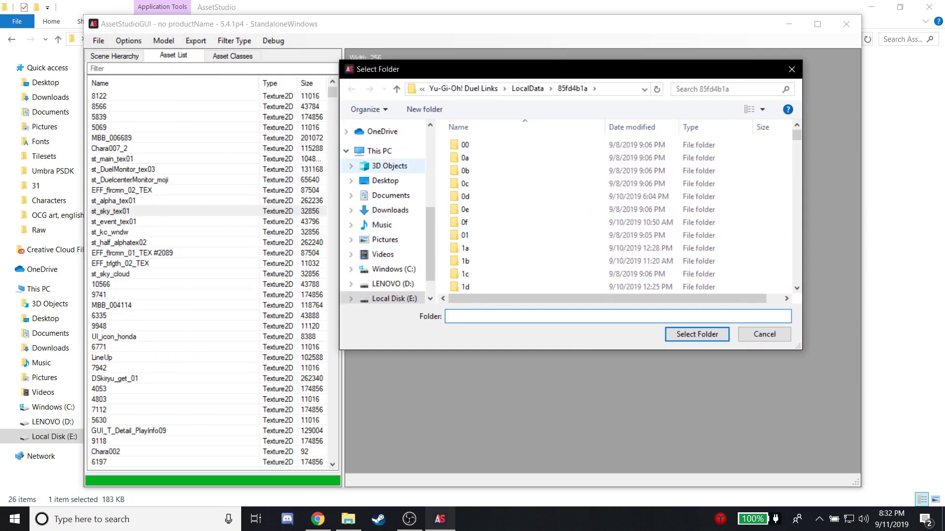
pyautogui.click(792, 69)
# Step: Scroll through the texture list, previewing _images_Goyo_up and MBB_005197
pyautogui.scroll(-4, 209, 280)
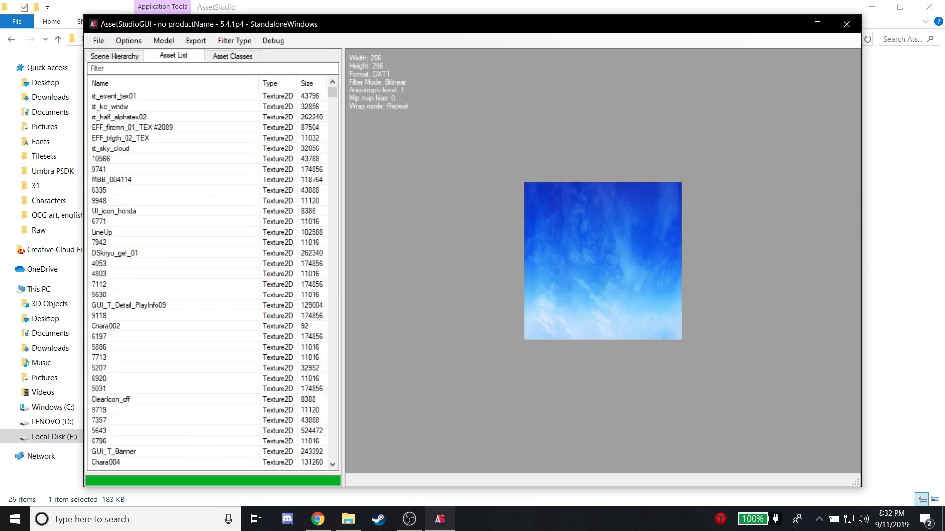
pyautogui.scroll(10, 209, 280)
pyautogui.scroll(13, 209, 279)
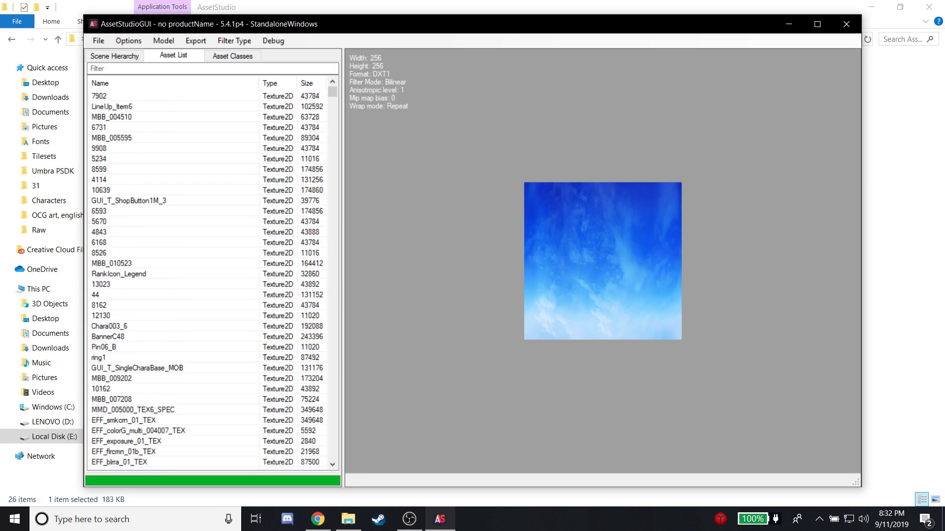
pyautogui.moveTo(332, 92); pyautogui.dragTo(332, 423)
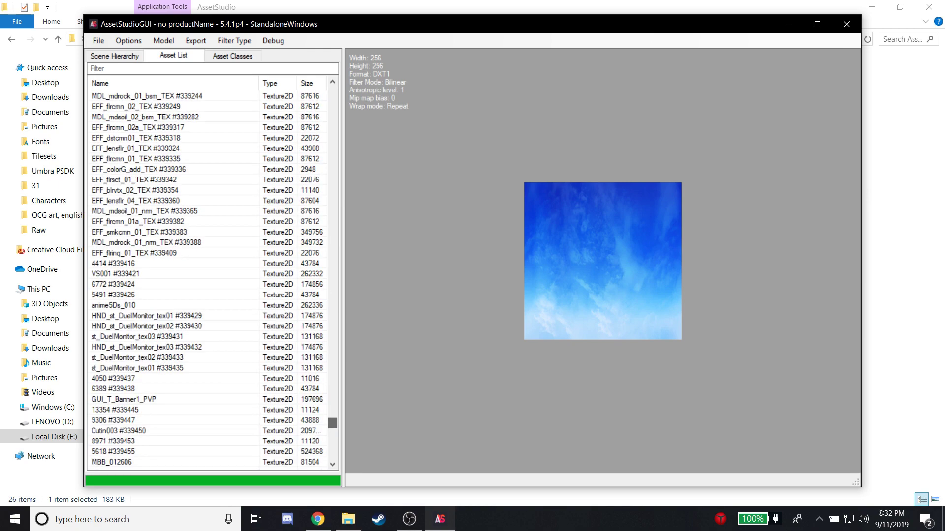
pyautogui.click(216, 190)
pyautogui.scroll(20, 217, 191)
pyautogui.click(216, 128)
pyautogui.scroll(-9, 209, 280)
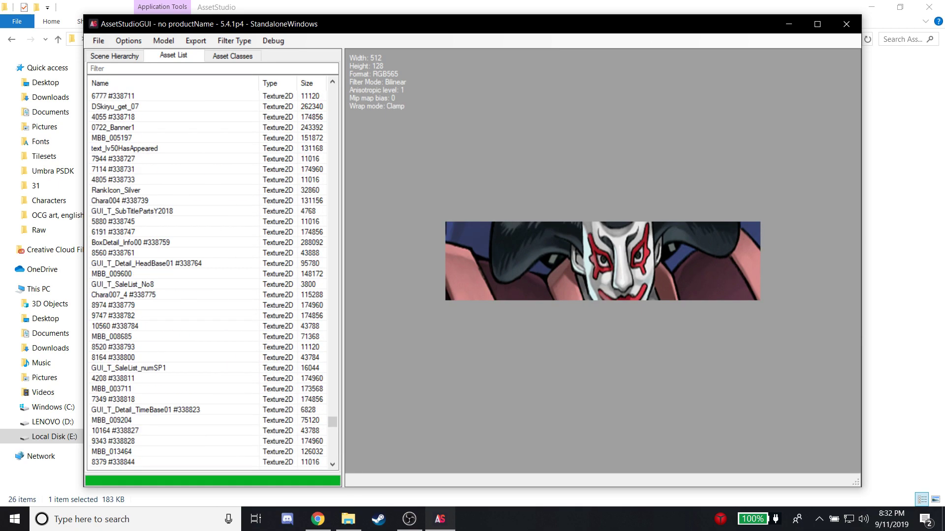
pyautogui.click(209, 138)
# Step: Select the 7902 Seed of Deception card texture and choose Export selected assets
pyautogui.moveTo(333, 422); pyautogui.dragTo(332, 91)
pyautogui.click(209, 96)
pyautogui.rightClick(121, 98)
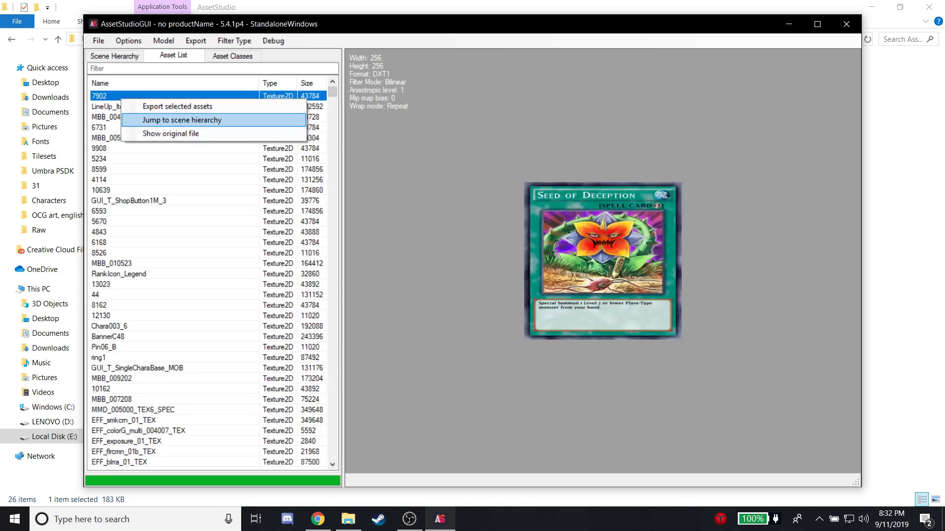
pyautogui.press('Return')
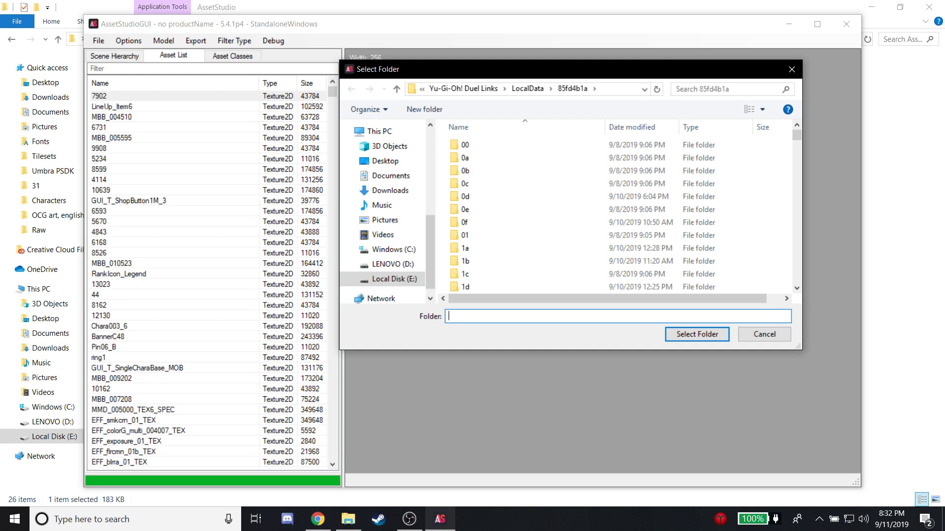
# Step: Export the 7902 card texture to Local Disk (E:) as the destination folder
pyautogui.click(385, 161)
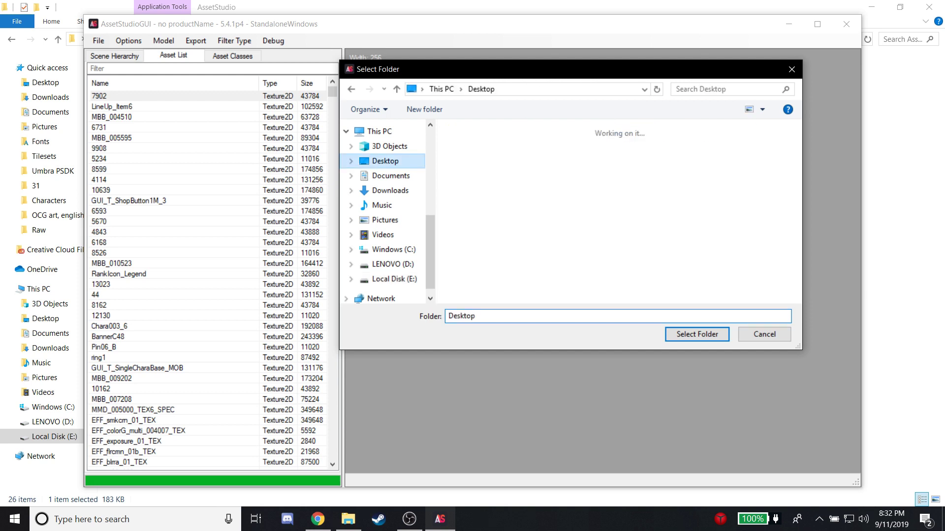
pyautogui.scroll(-1, 383, 207)
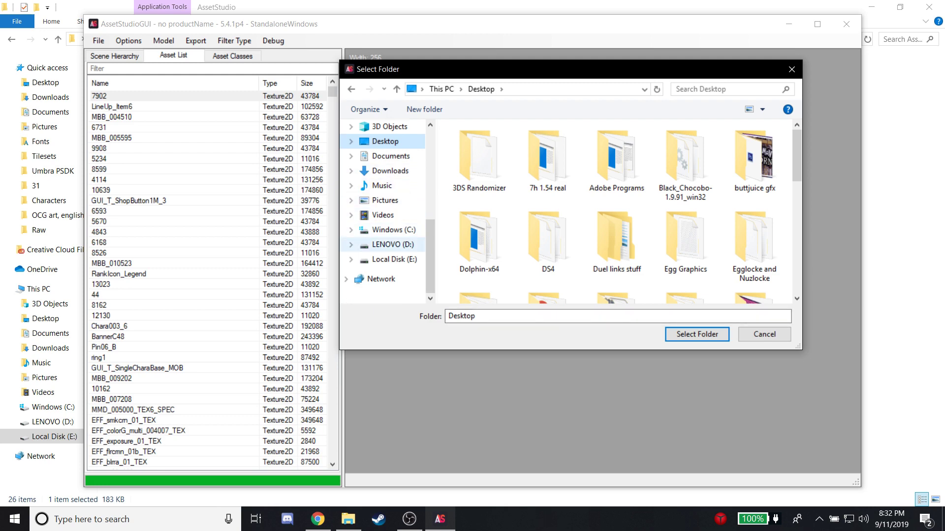
pyautogui.click(393, 259)
pyautogui.scroll(-5, 541, 273)
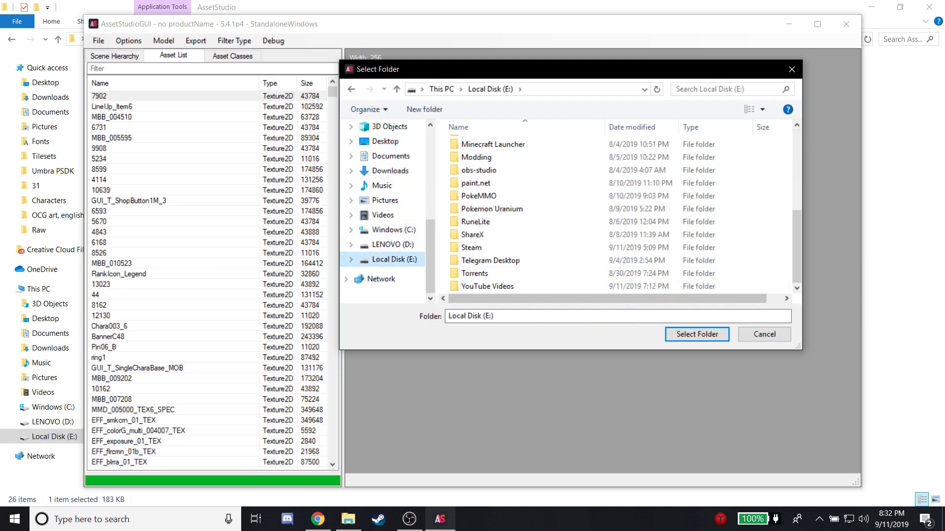
pyautogui.click(697, 334)
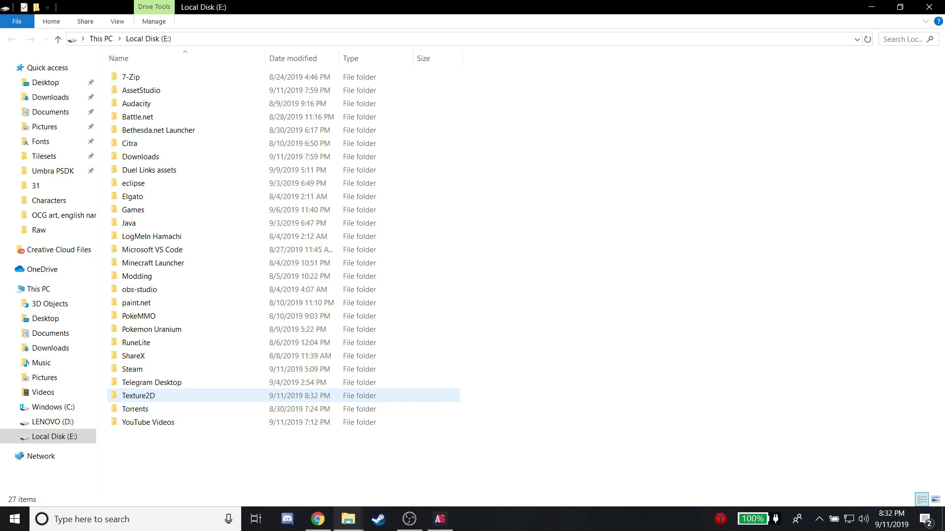
# Step: Open the exported 7902 PNG in the Texture2D folder to confirm it displays, then close the viewer
pyautogui.doubleClick(138, 396)
pyautogui.doubleClick(139, 83)
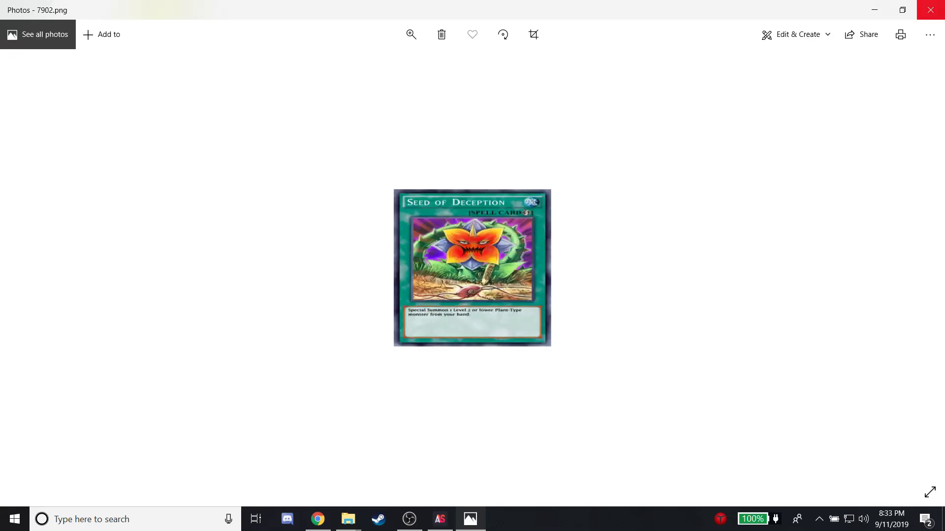
pyautogui.click(932, 8)
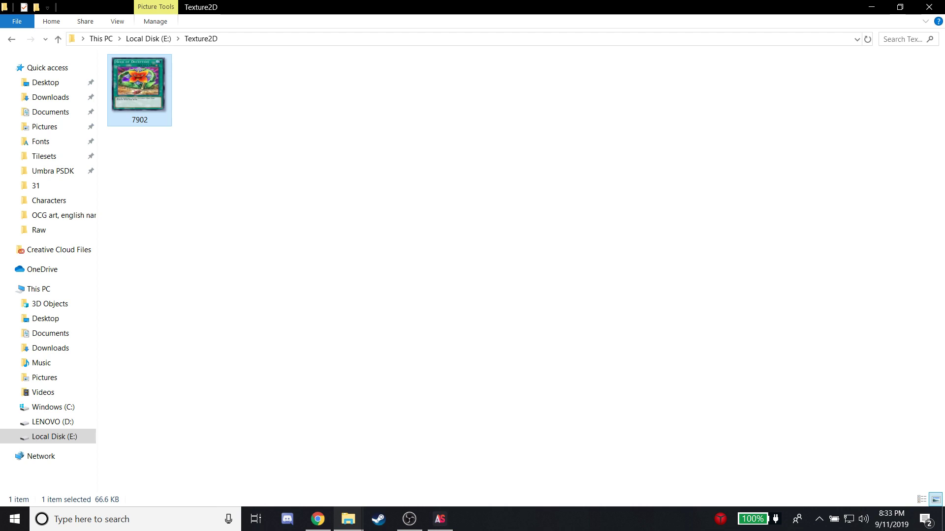